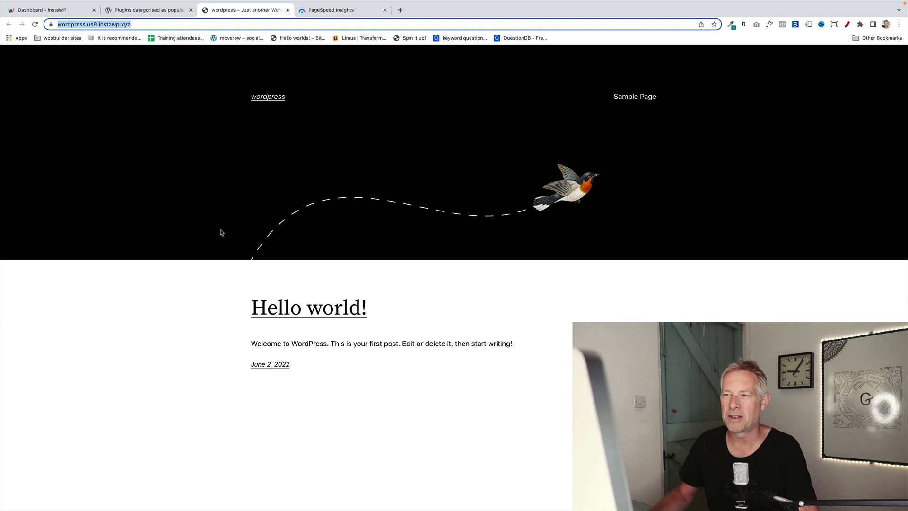
# Step: Review the bare site's PageSpeed baseline of 98 desktop and 97 mobile, then return to the InstaWP dashboard
pyautogui.scroll(-1, 293, 175)
pyautogui.click(360, 15)
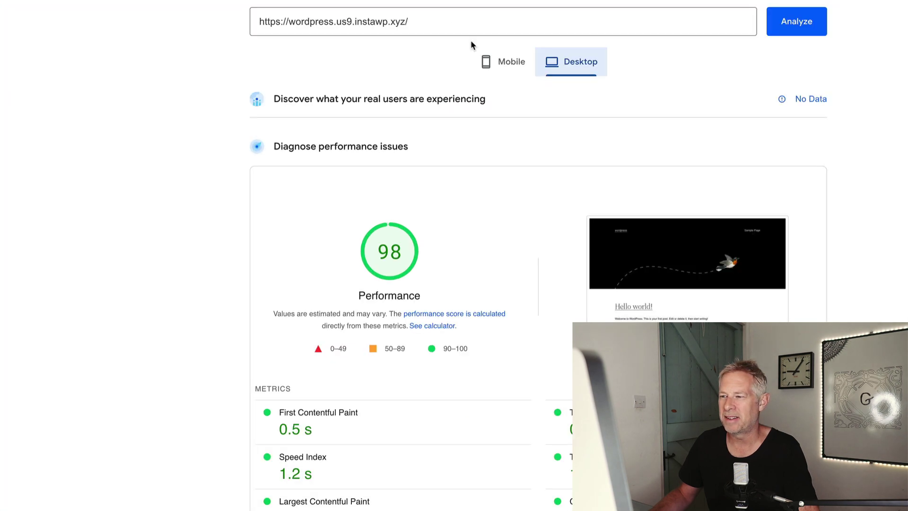
pyautogui.click(488, 61)
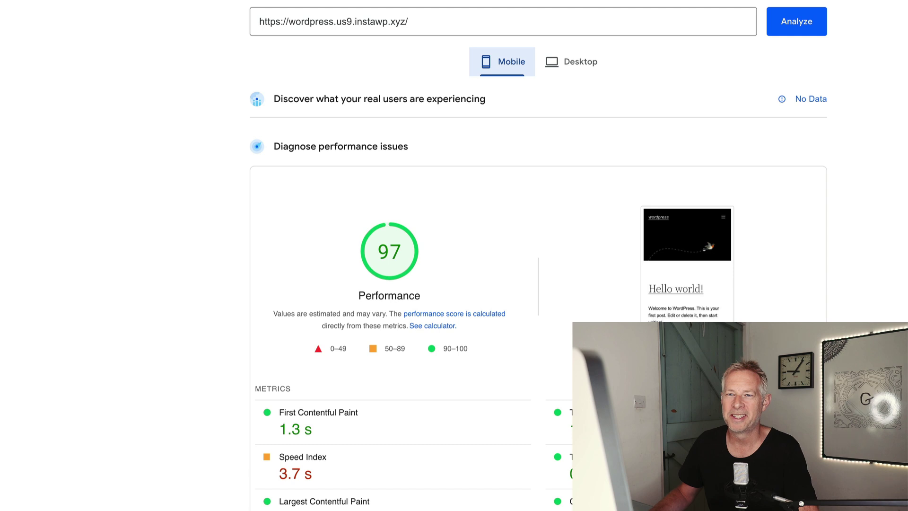
pyautogui.click(57, 14)
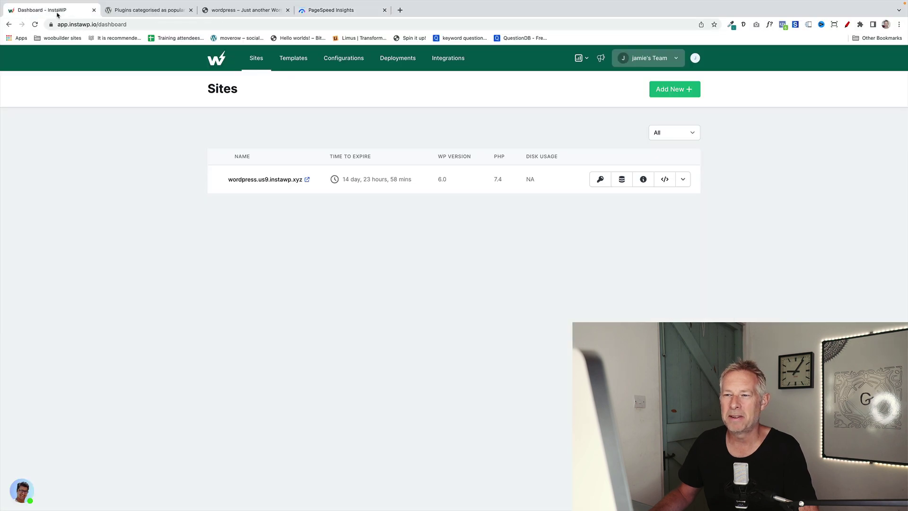
# Step: Install Contact Form 7 and other popular plugins through InstaWP, reaching 11 plugins with 10 active
pyautogui.click(114, 13)
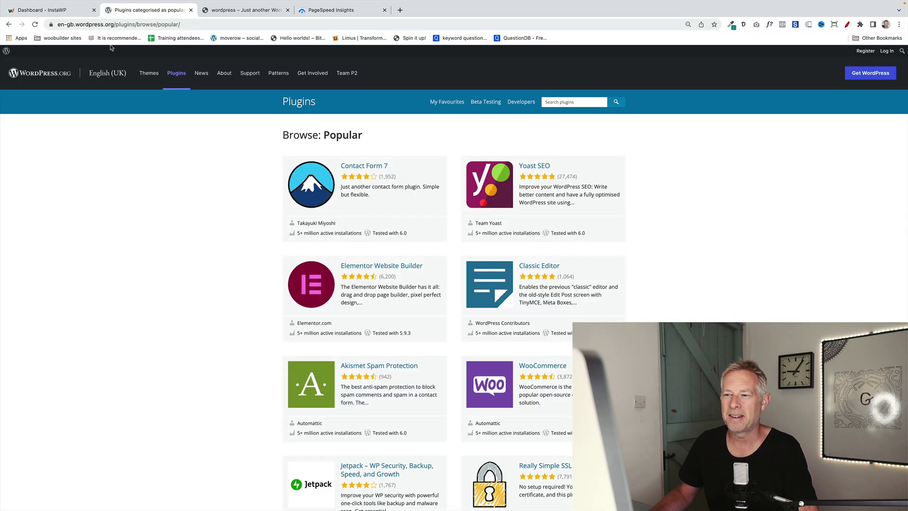
pyautogui.click(349, 171)
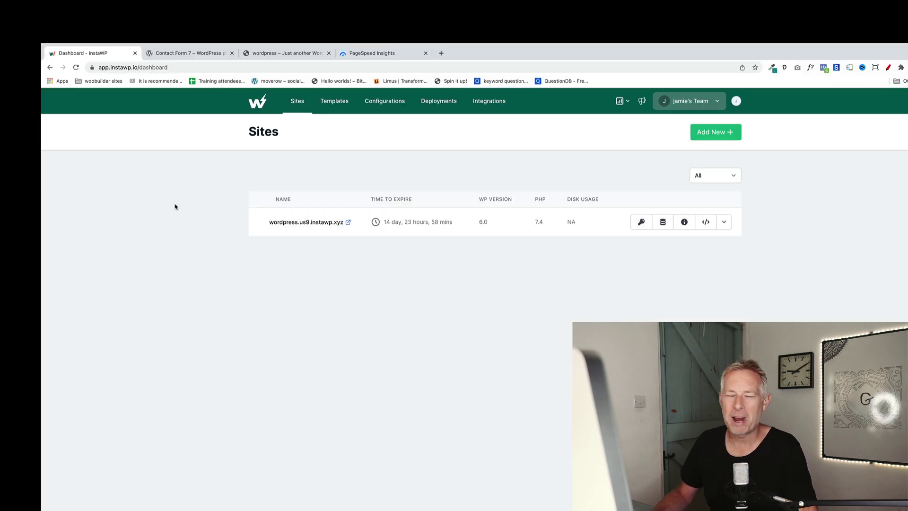
pyautogui.click(203, 55)
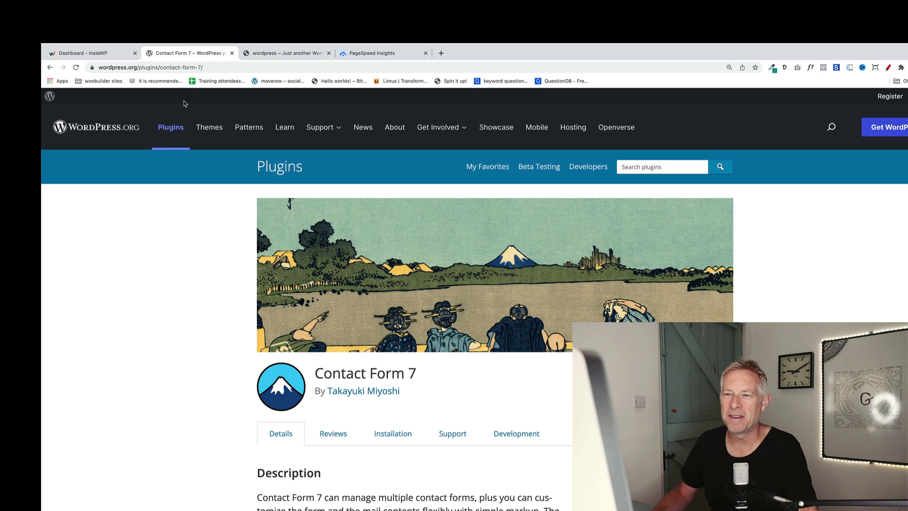
pyautogui.moveTo(92, 70); pyautogui.dragTo(580, 229)
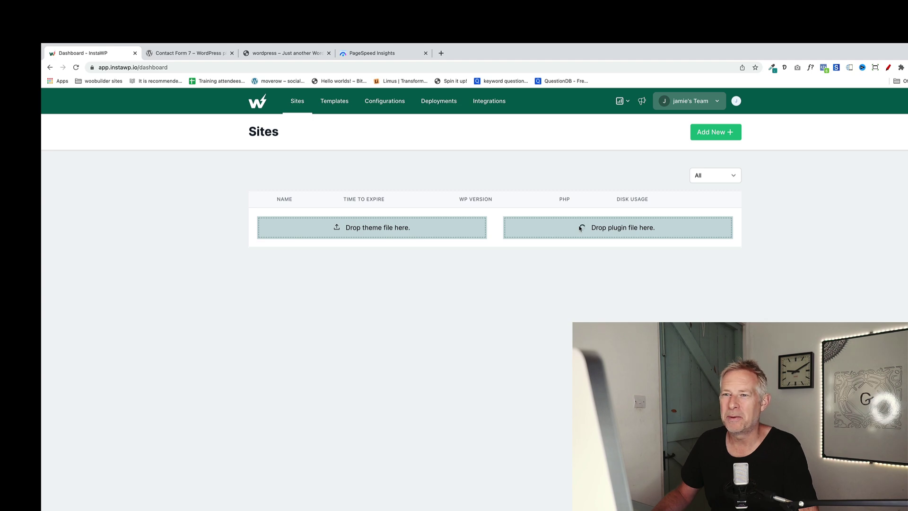
pyautogui.click(179, 54)
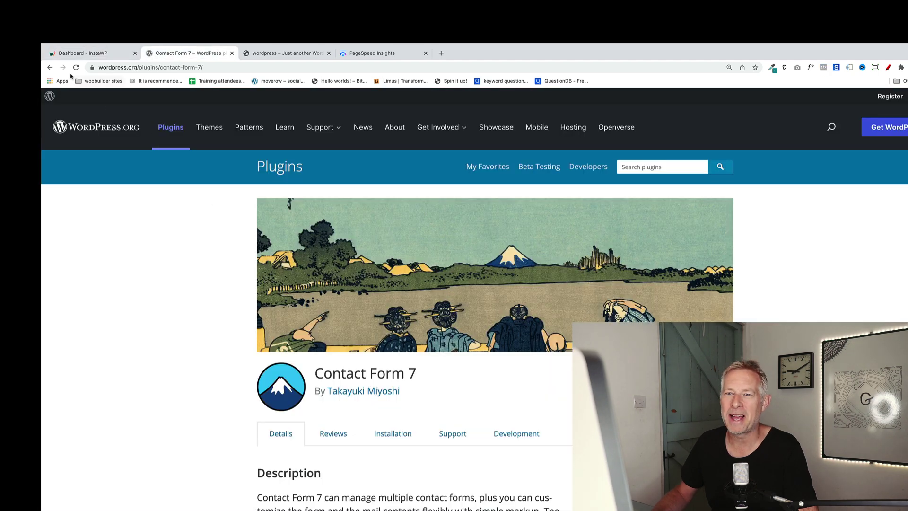
pyautogui.click(50, 68)
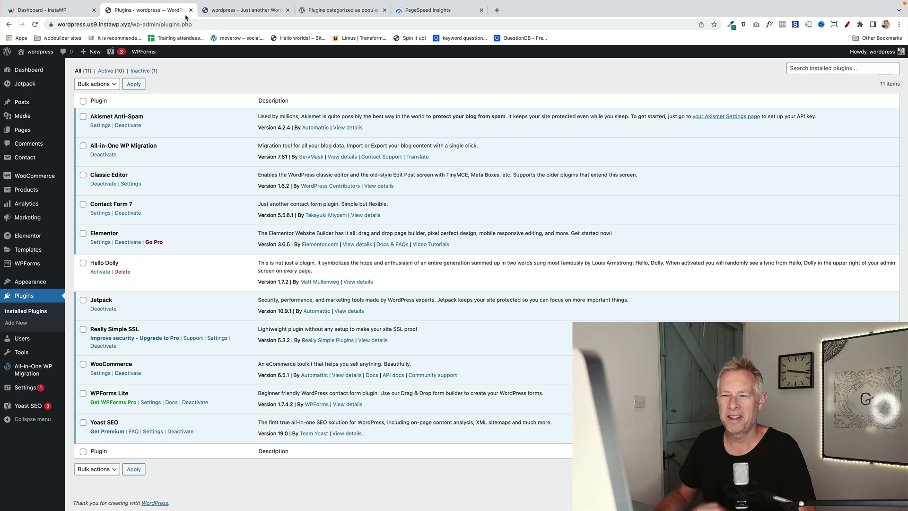
# Step: Copy the site URL and rerun the PageSpeed Insights analysis
pyautogui.click(218, 11)
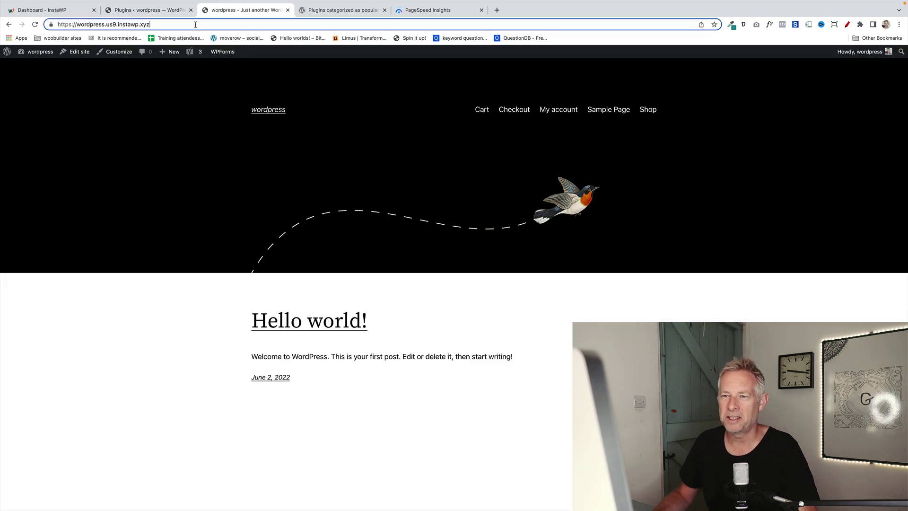
pyautogui.click(196, 24)
pyautogui.click(412, 8)
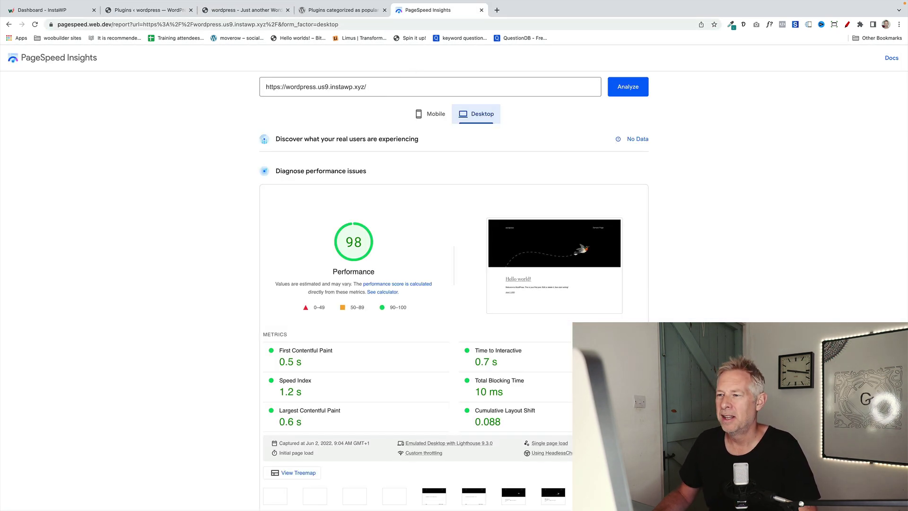
pyautogui.click(620, 92)
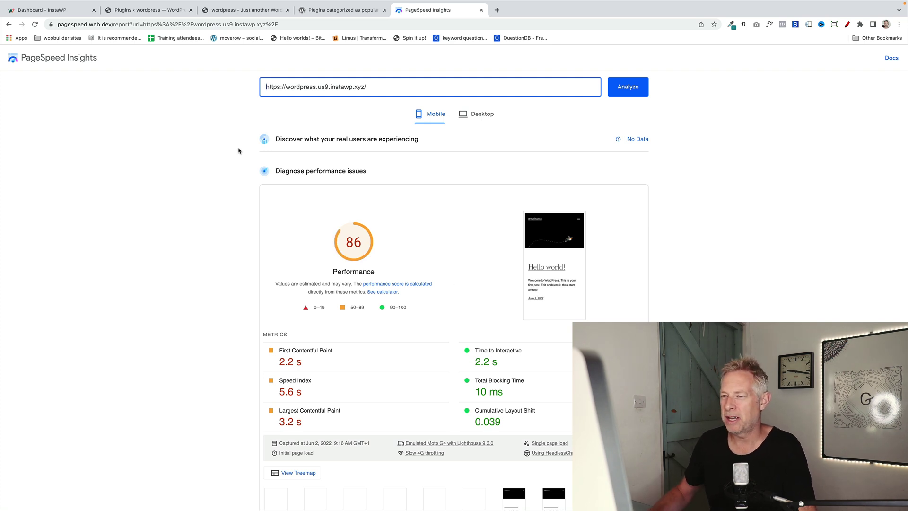
# Step: Compare the new scores: 86 on mobile and 93 on desktop
pyautogui.click(476, 113)
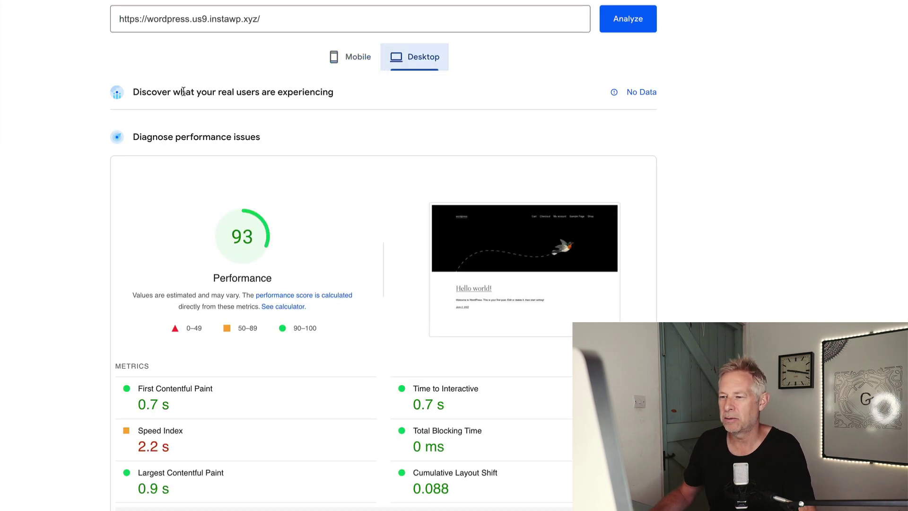
pyautogui.click(369, 59)
pyautogui.click(399, 56)
pyautogui.click(369, 57)
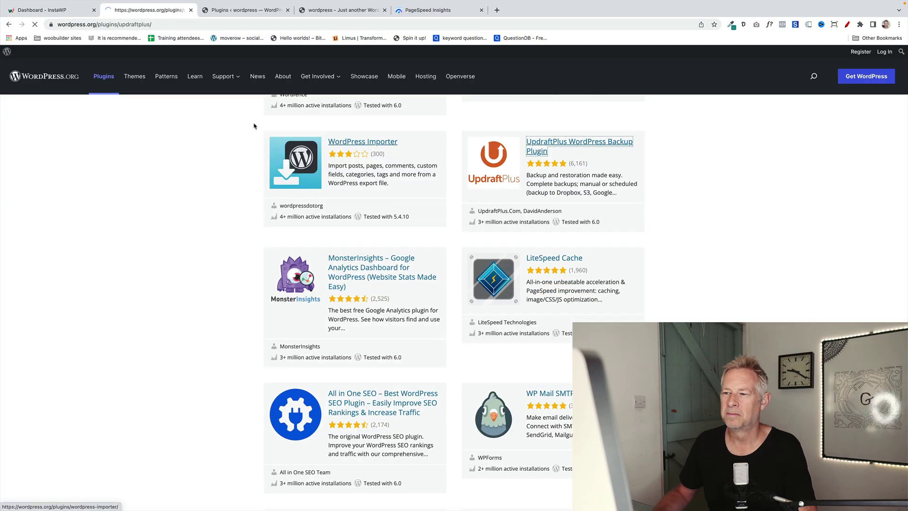
# Step: Add LiteSpeed Cache and more plugins for 21 installed, 20 active, then switch to the front page
pyautogui.moveTo(51, 24); pyautogui.dragTo(50, 2)
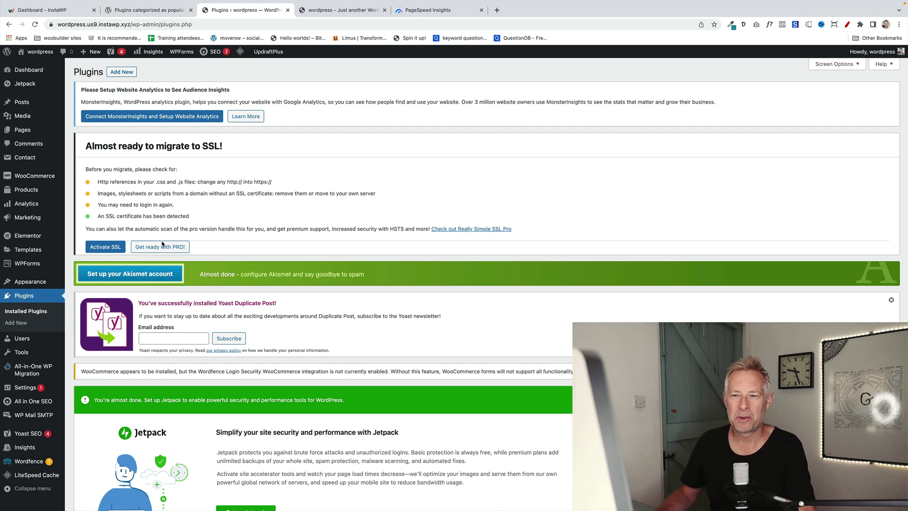
pyautogui.scroll(-5, 378, 367)
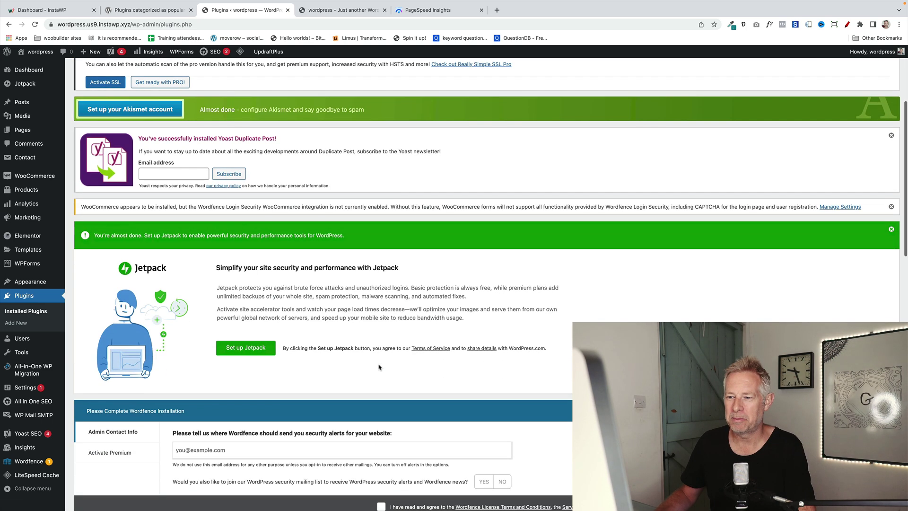
pyautogui.scroll(-10, 378, 367)
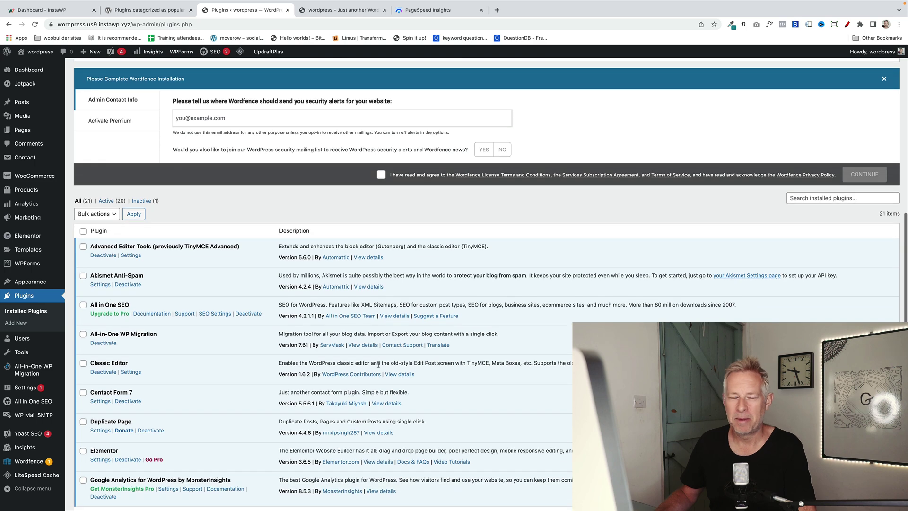
pyautogui.scroll(-5, 378, 365)
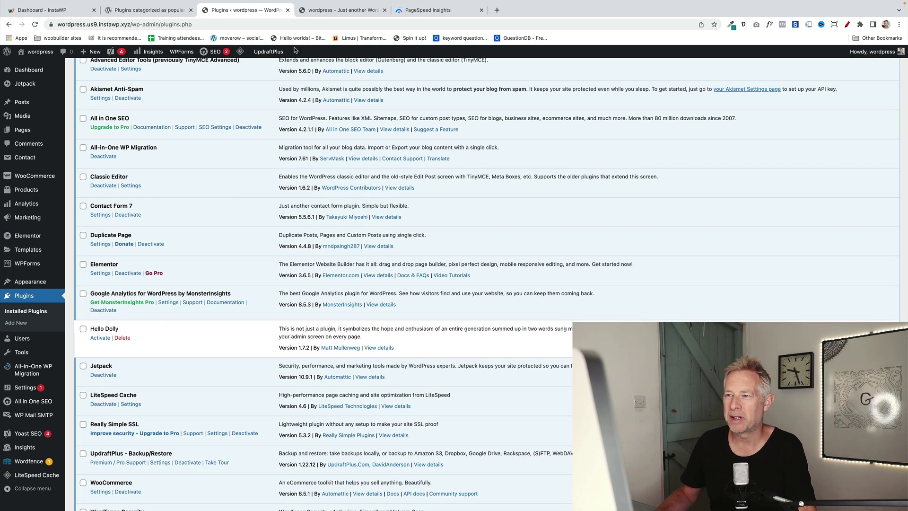
pyautogui.click(333, 11)
# Step: Check the 21-plugin site's PageSpeed scores: 92 on desktop, 83 on mobile
pyautogui.click(320, 22)
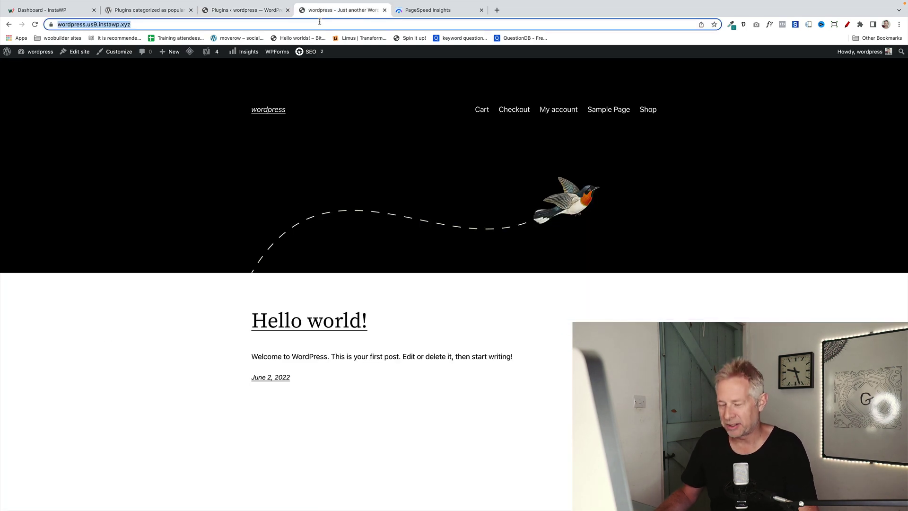
pyautogui.click(427, 9)
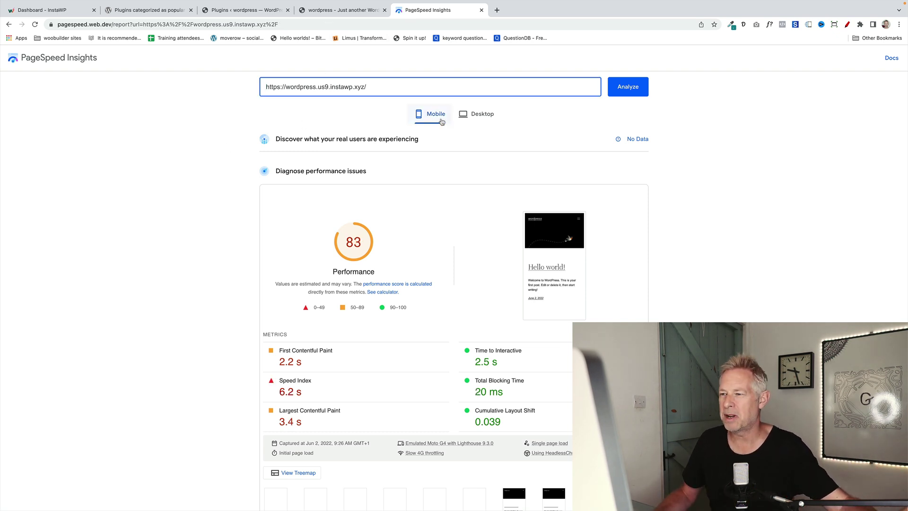
pyautogui.click(468, 119)
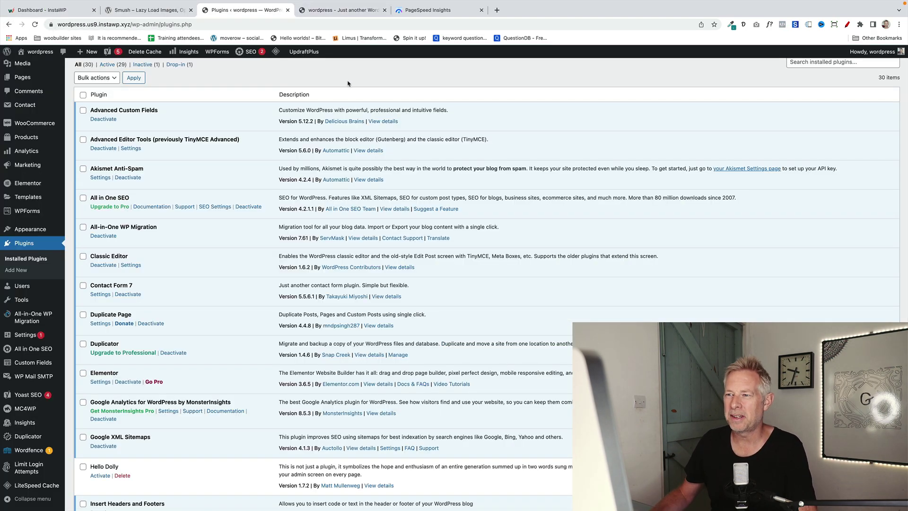
# Step: Rerun PageSpeed Insights on the 30-plugin site and read 71 mobile, 92 desktop
pyautogui.scroll(-5, 348, 84)
pyautogui.click(432, 14)
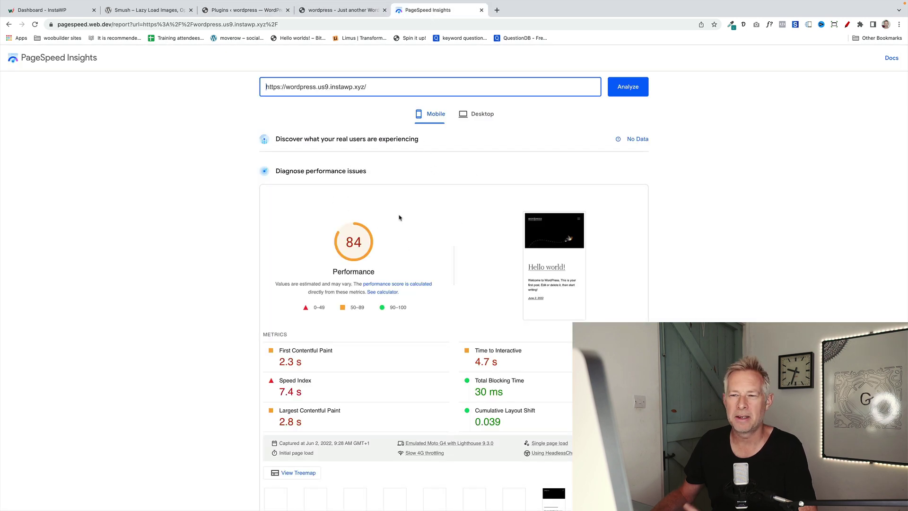
pyautogui.click(481, 119)
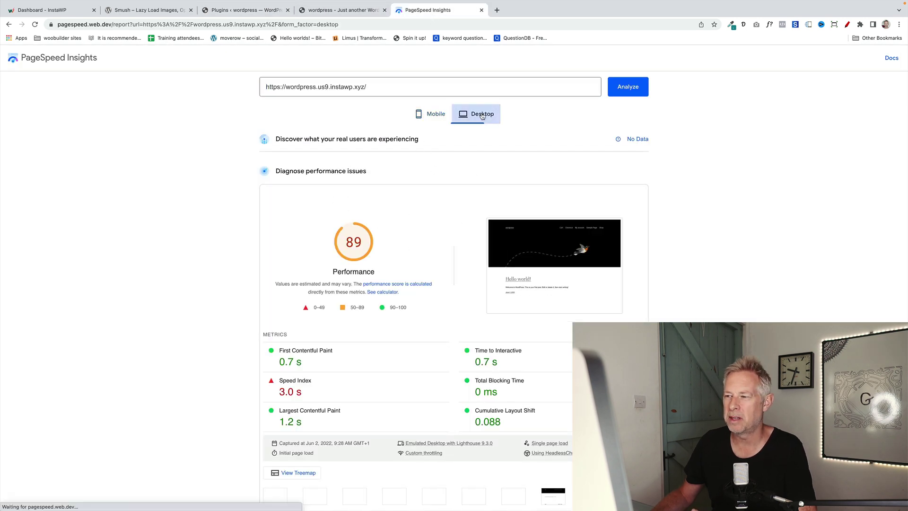
pyautogui.click(442, 117)
pyautogui.click(621, 90)
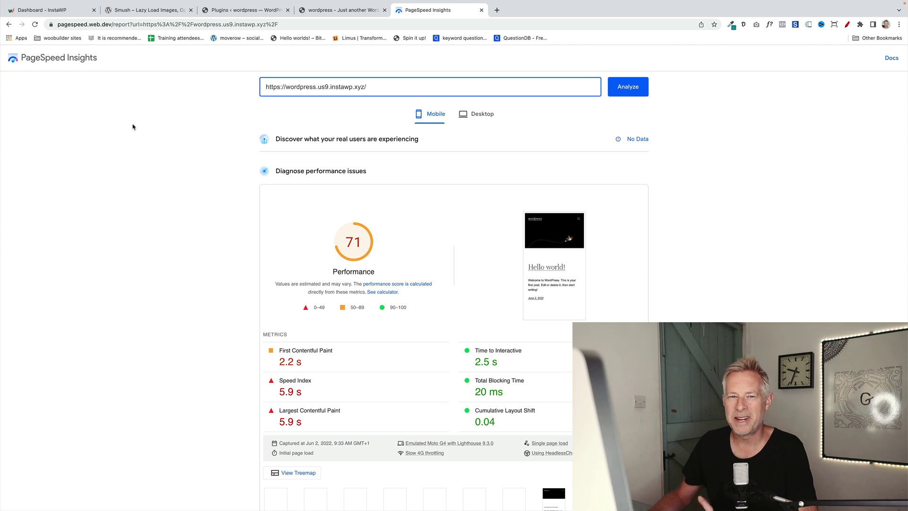
pyautogui.click(480, 117)
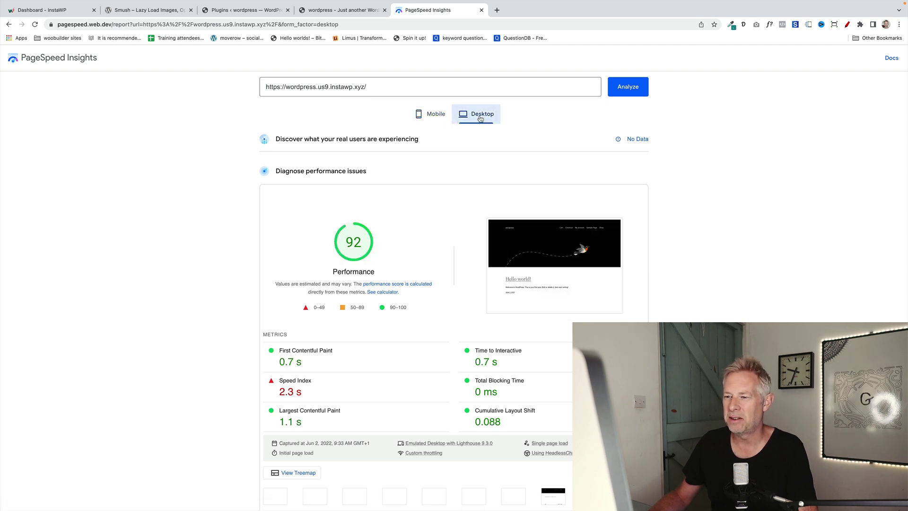
# Step: Upload Loginizer and other plugins via the InstaWP drop zone, then reload the site's front page
pyautogui.click(43, 10)
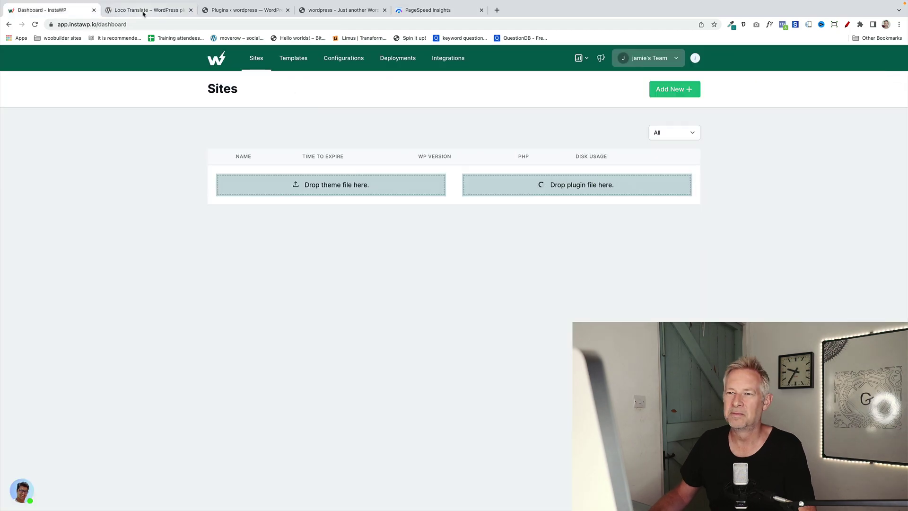
pyautogui.click(147, 10)
pyautogui.click(8, 24)
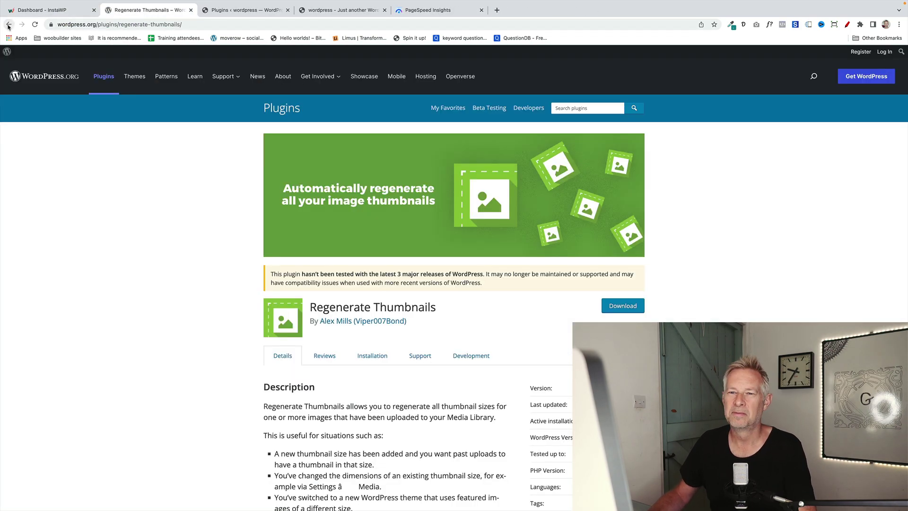
pyautogui.click(8, 25)
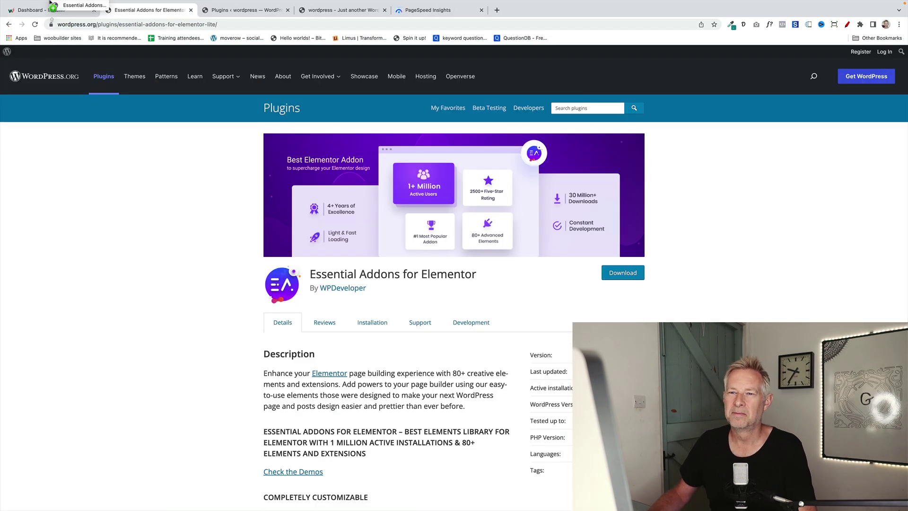
pyautogui.click(8, 25)
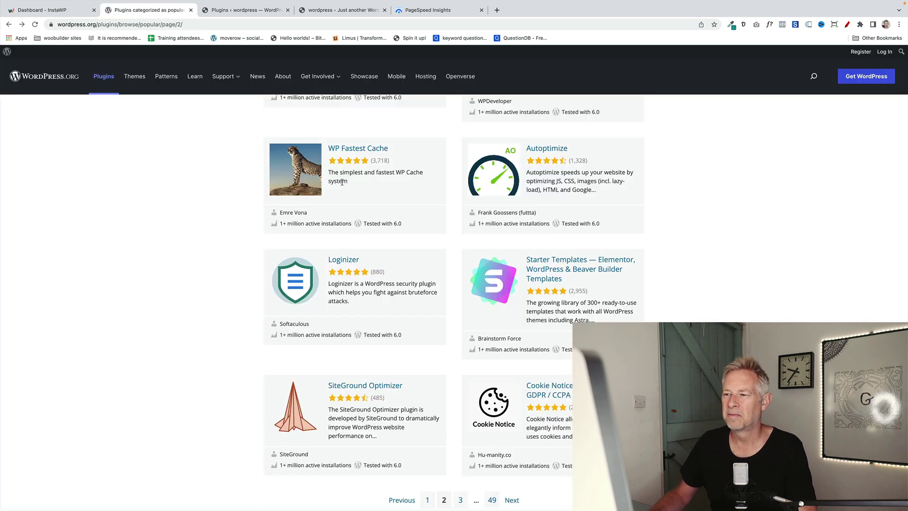
pyautogui.moveTo(51, 25); pyautogui.dragTo(447, 178)
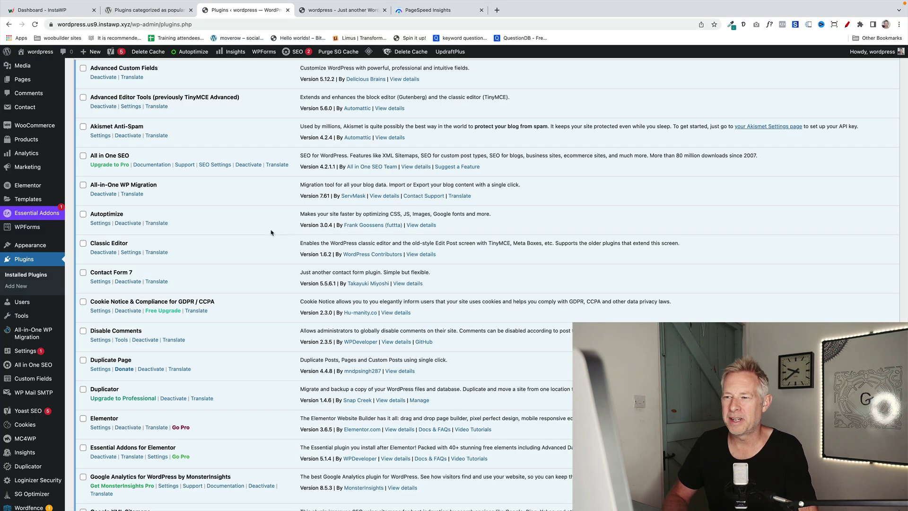
pyautogui.click(331, 10)
pyautogui.press('Return')
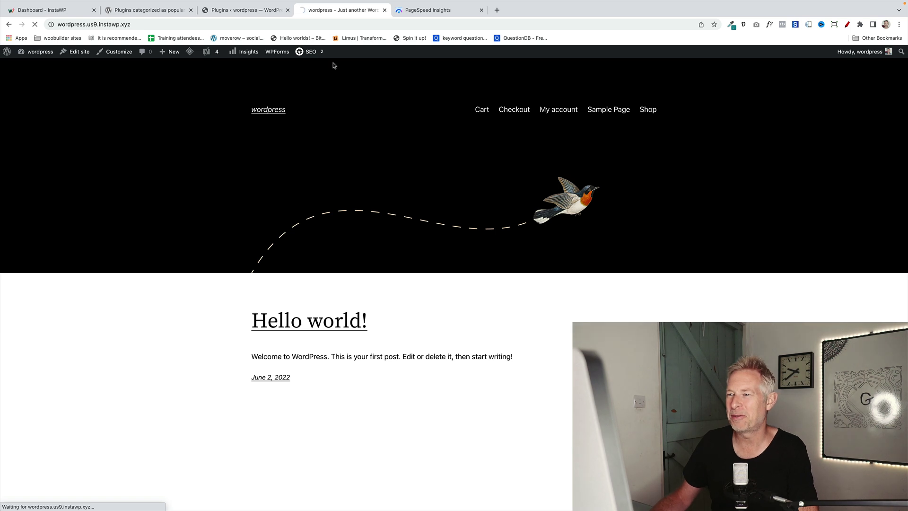
# Step: Rerun the PageSpeed Insights analysis after the new plugin batch
pyautogui.click(413, 13)
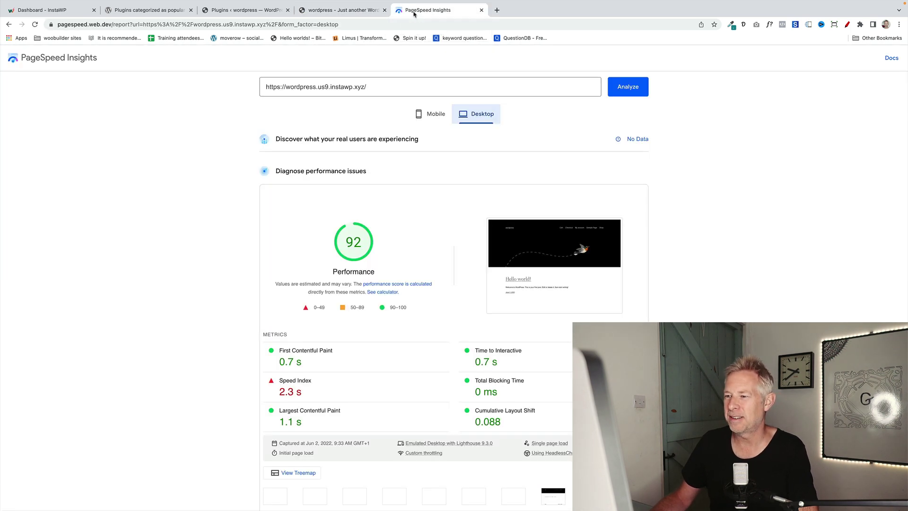
pyautogui.click(430, 117)
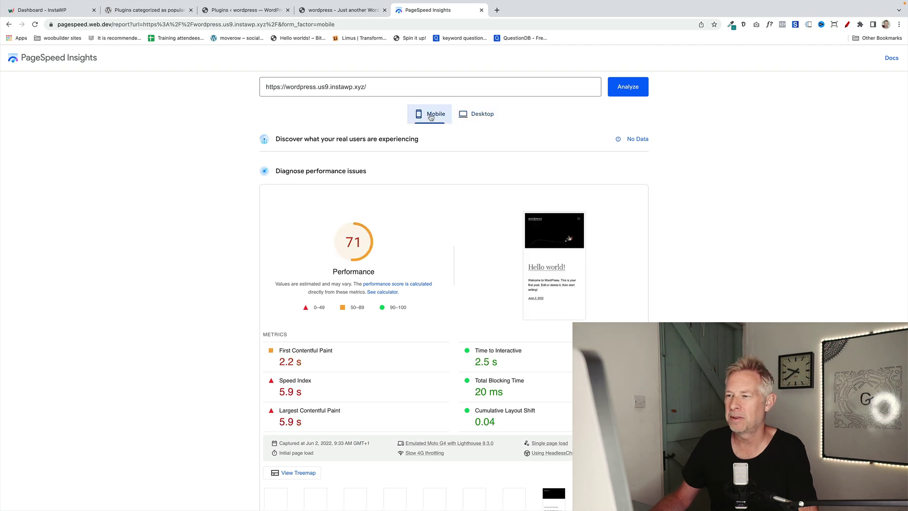
pyautogui.click(620, 91)
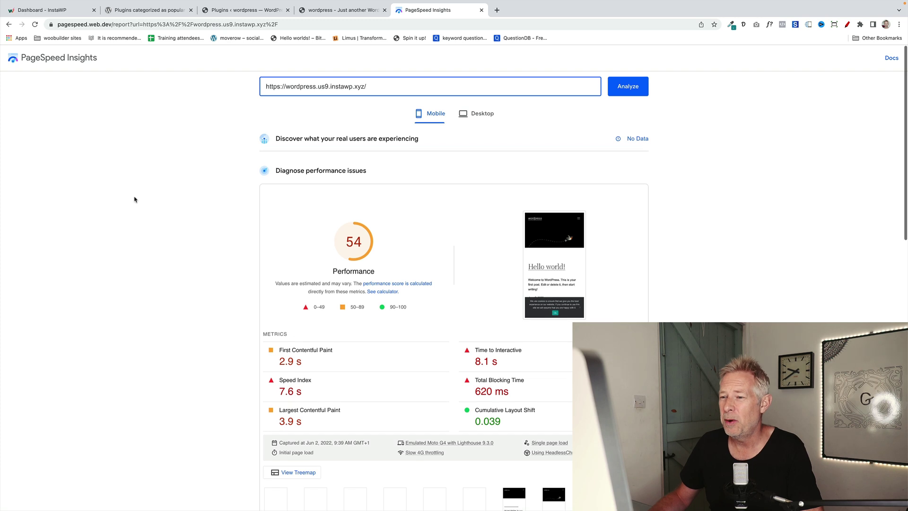
# Step: Compare the new results: 54 on mobile and 62 on desktop
pyautogui.click(482, 116)
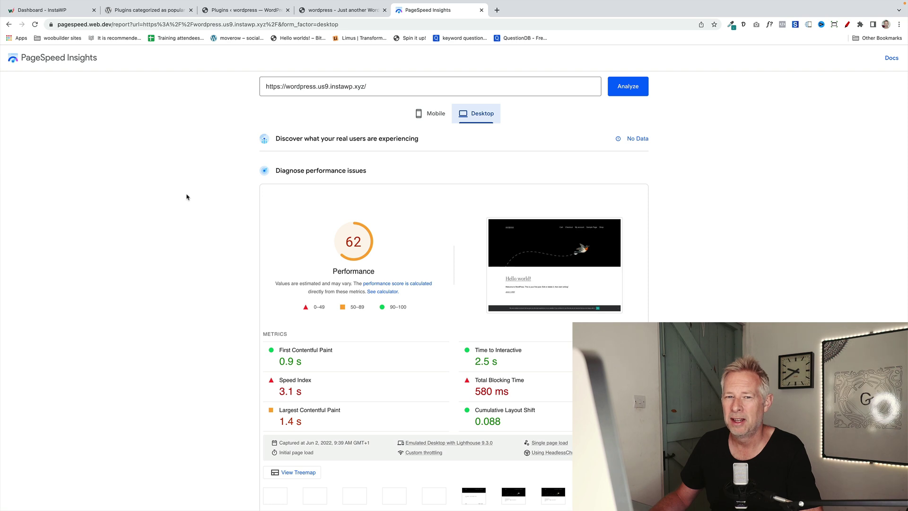
pyautogui.click(443, 120)
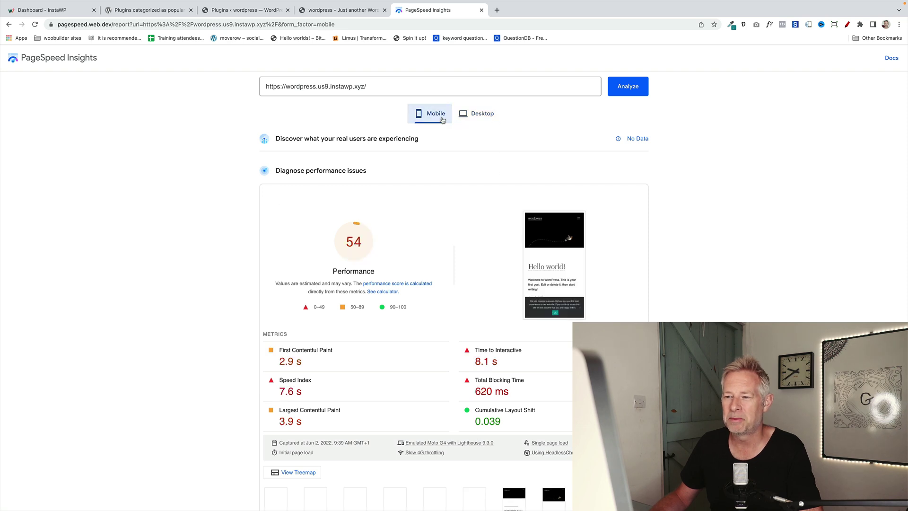
pyautogui.click(475, 120)
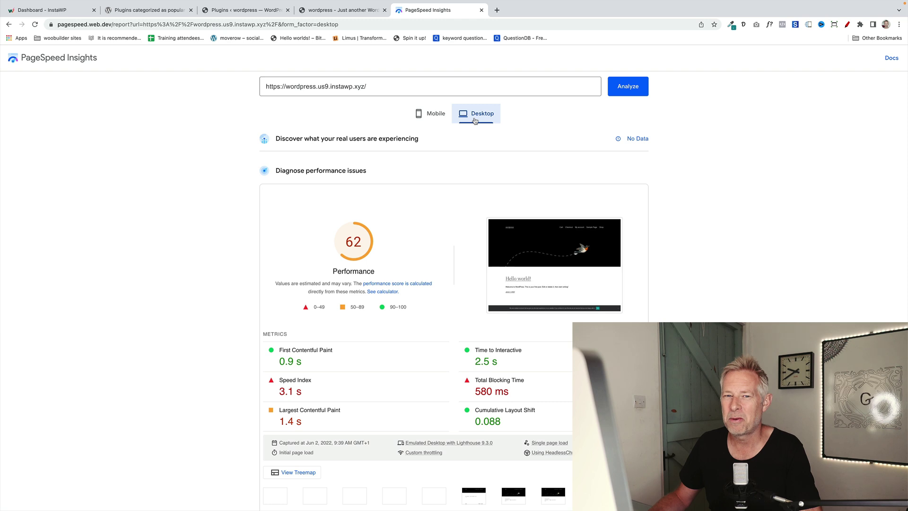
pyautogui.click(444, 119)
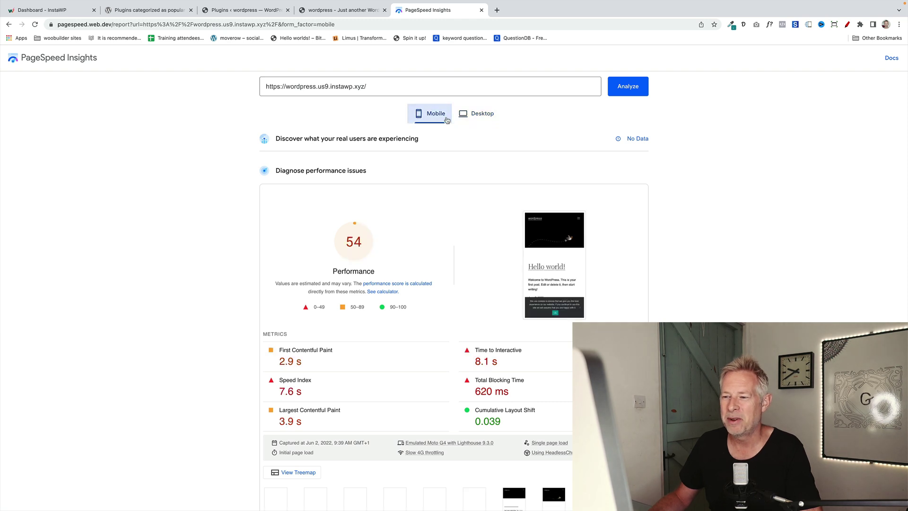
pyautogui.click(473, 119)
pyautogui.click(428, 115)
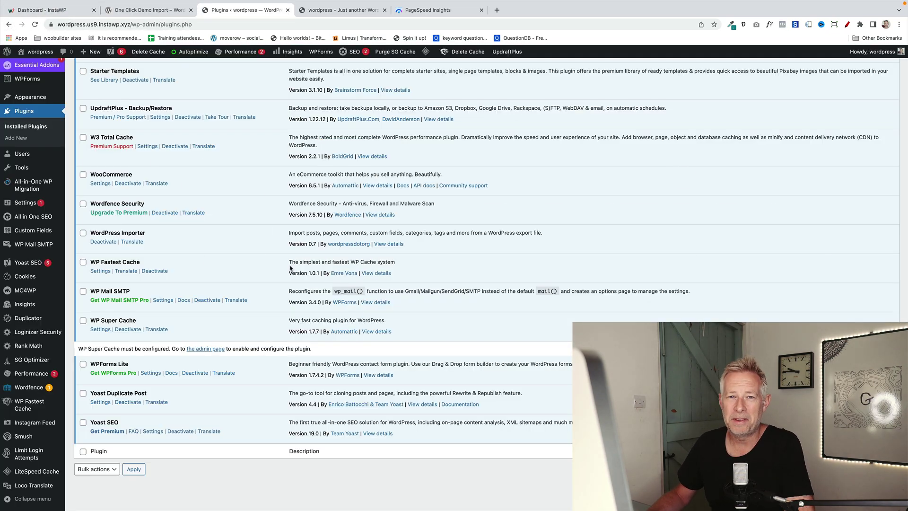
# Step: Scroll the Installed Plugins list to confirm 51 plugins, 50 active, including Rank Math SEO
pyautogui.scroll(5, 290, 268)
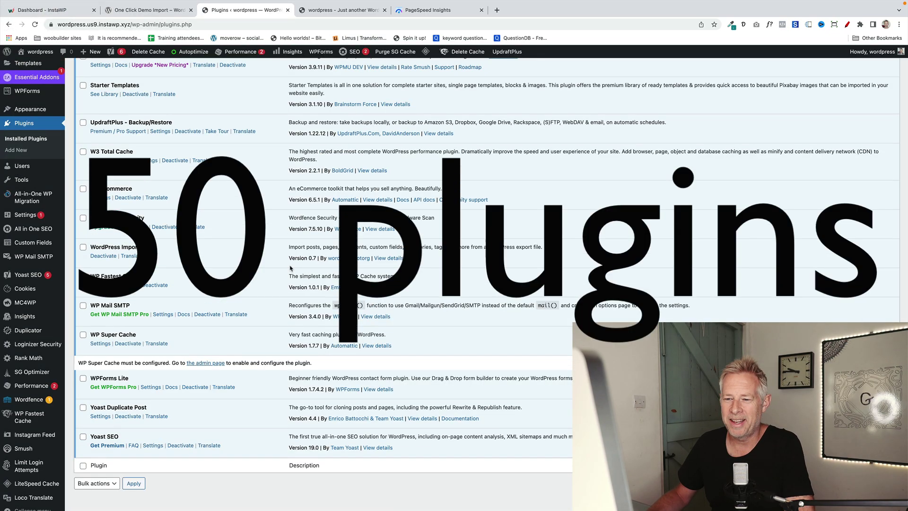
pyautogui.scroll(20, 293, 269)
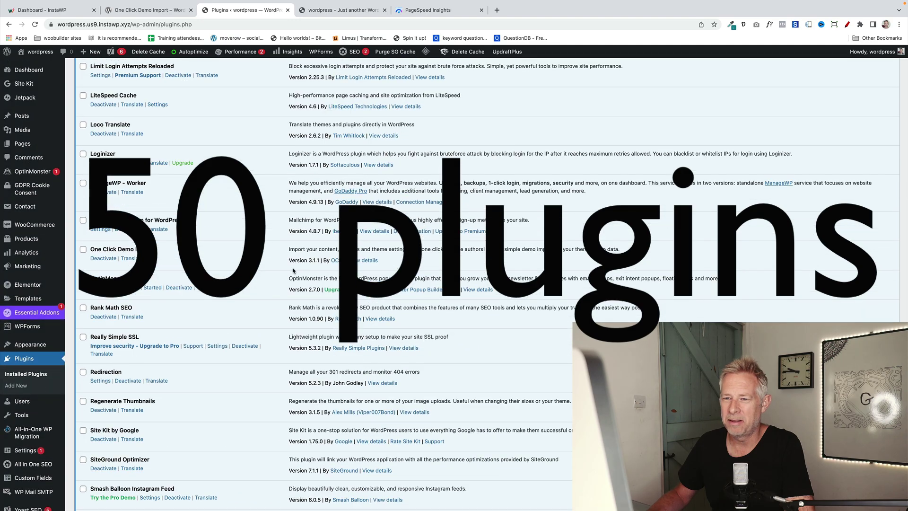
pyautogui.scroll(4, 293, 268)
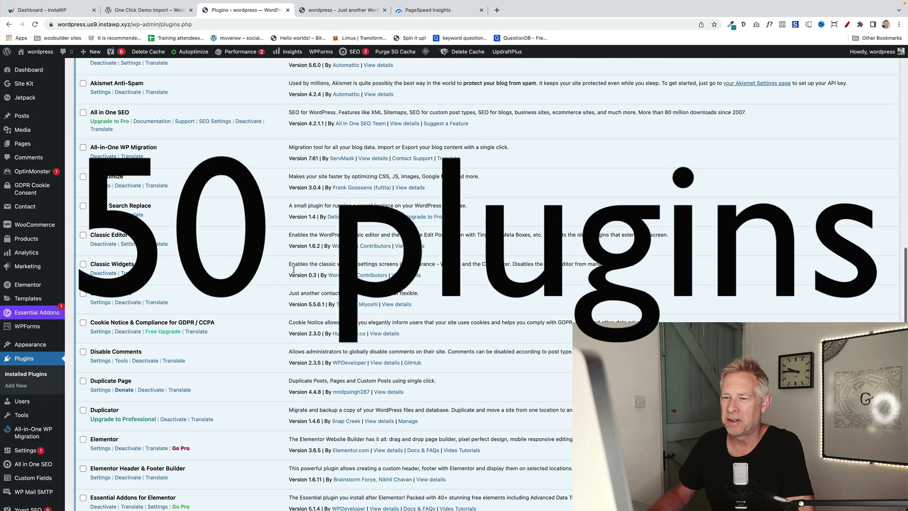
pyautogui.scroll(2, 293, 269)
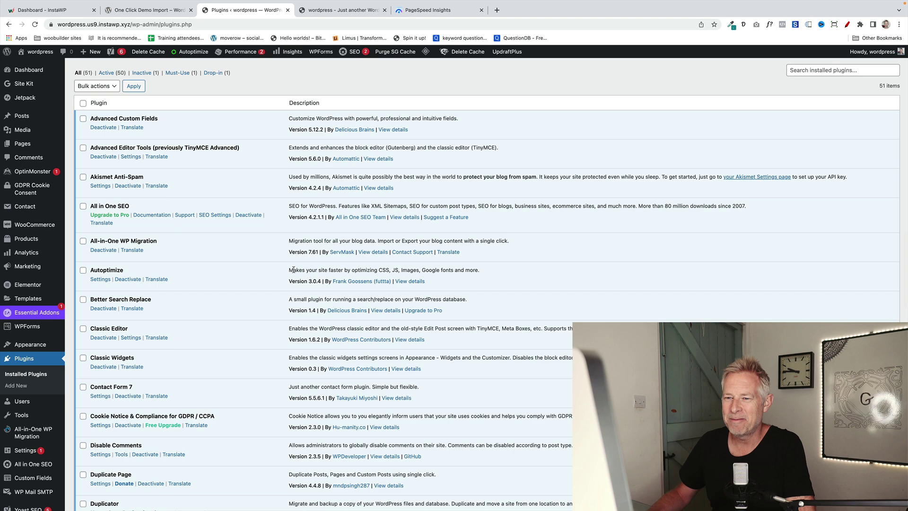
pyautogui.scroll(-15, 293, 269)
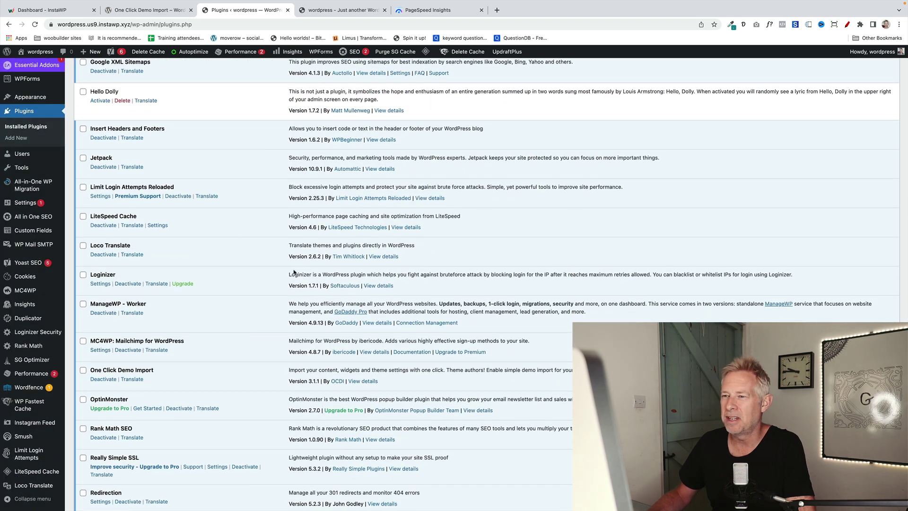
# Step: Re-analyse the 50-plugin site in PageSpeed Insights, scoring 45 mobile and 78 desktop
pyautogui.click(407, 10)
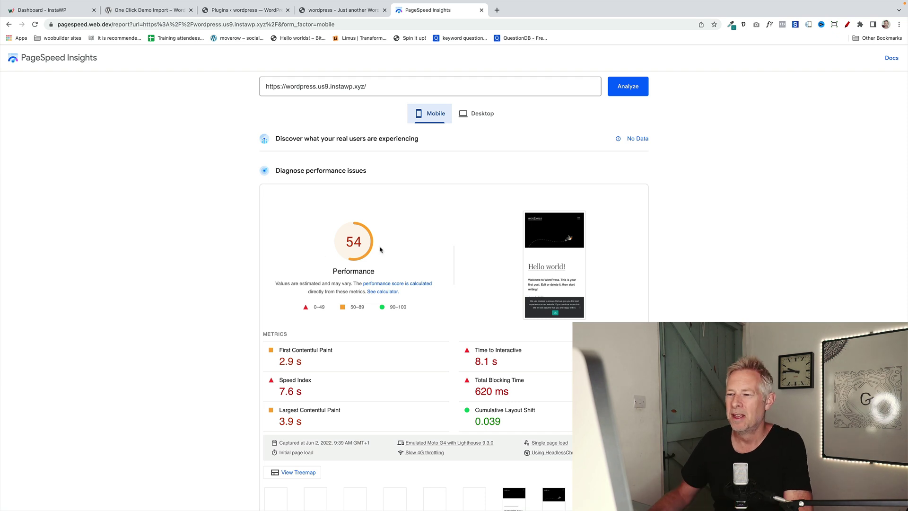
pyautogui.click(473, 121)
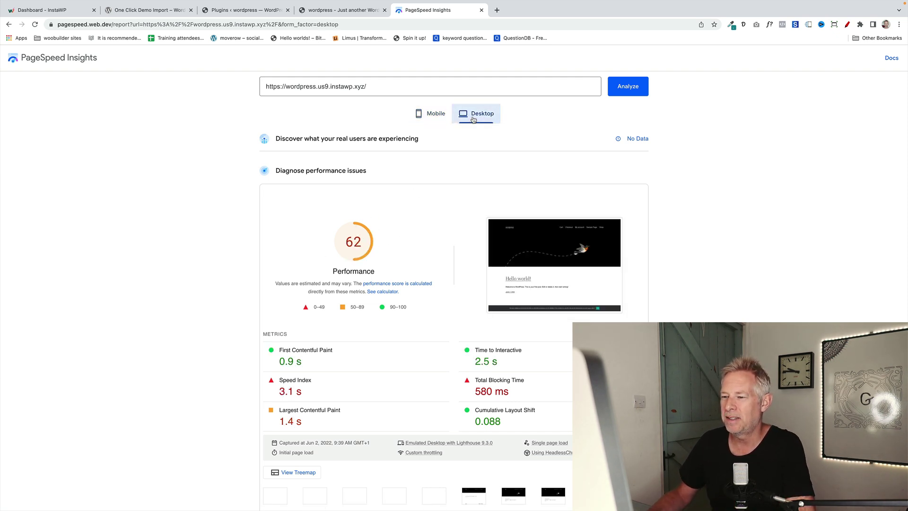
pyautogui.click(425, 119)
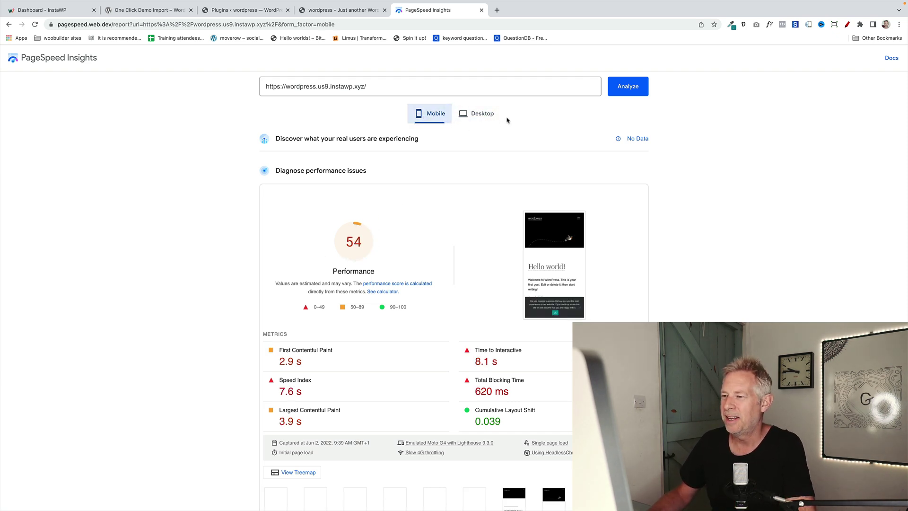
pyautogui.click(491, 116)
pyautogui.click(622, 89)
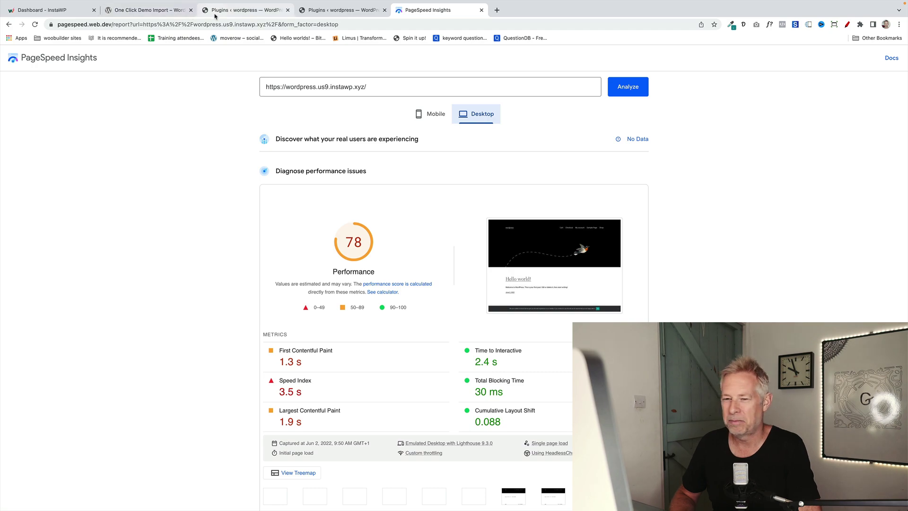
# Step: Review the WordPress plugins list, now at 61 installed and 54 active
pyautogui.click(241, 10)
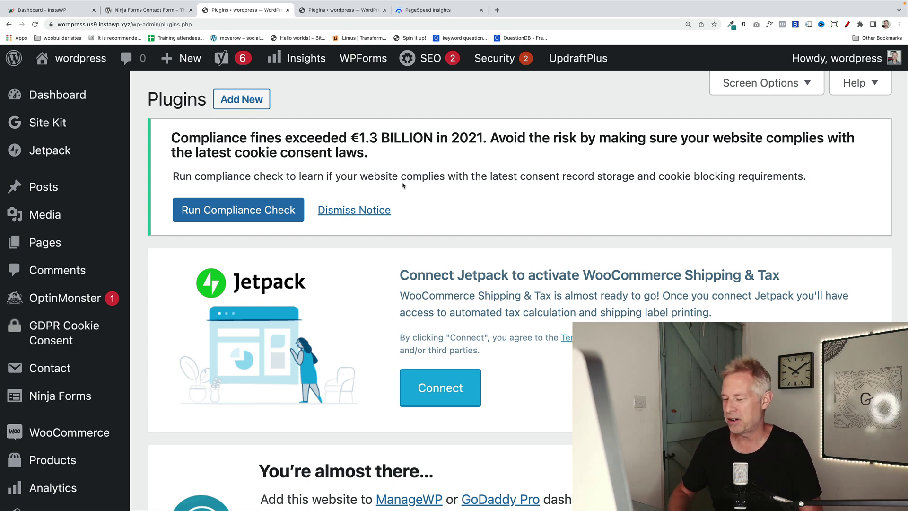
pyautogui.scroll(-1, 412, 197)
pyautogui.scroll(1, 414, 203)
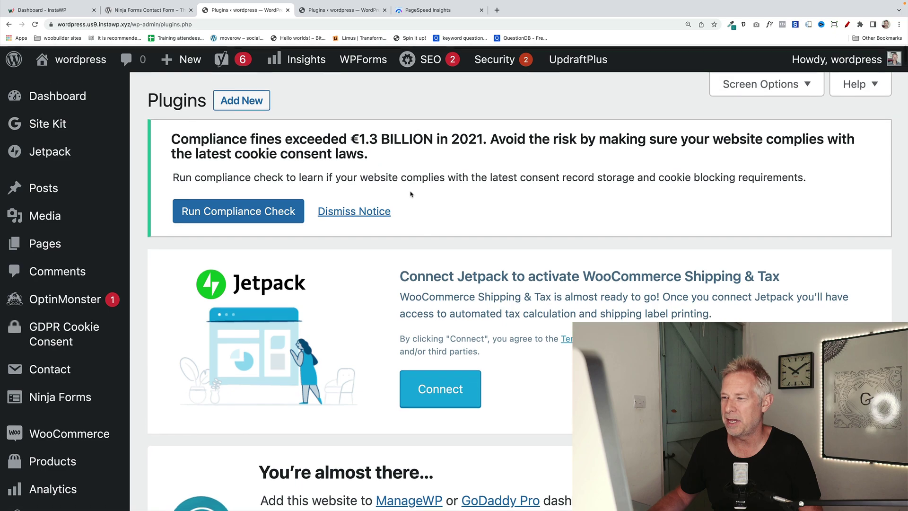
pyautogui.scroll(-15, 420, 221)
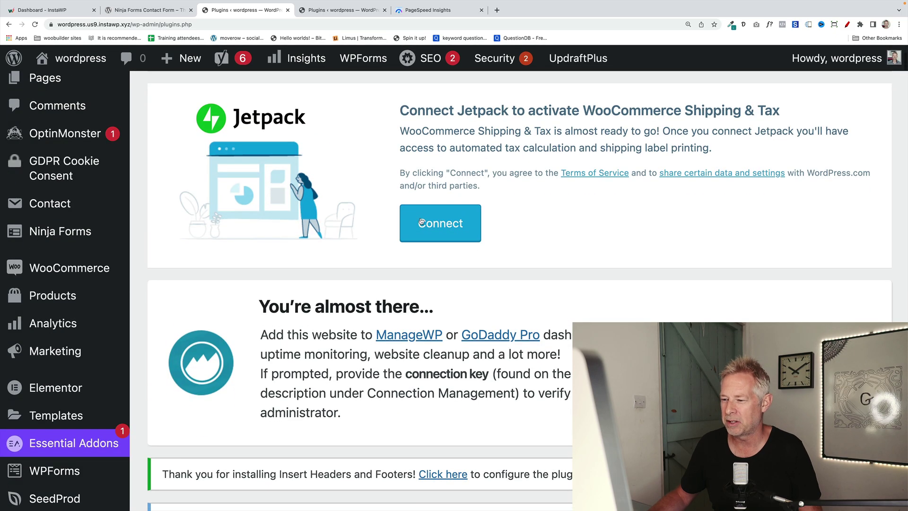
pyautogui.scroll(-12, 420, 219)
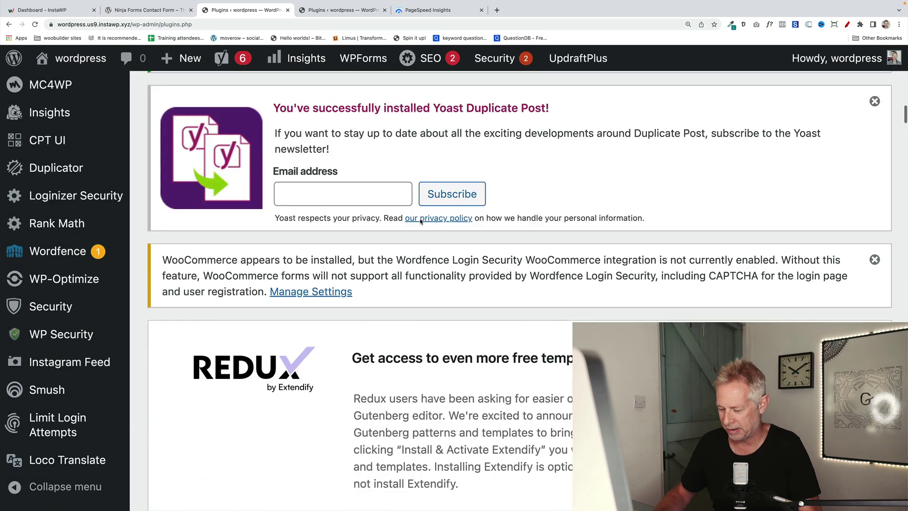
pyautogui.press('super+minus')
pyautogui.press('super+minus')
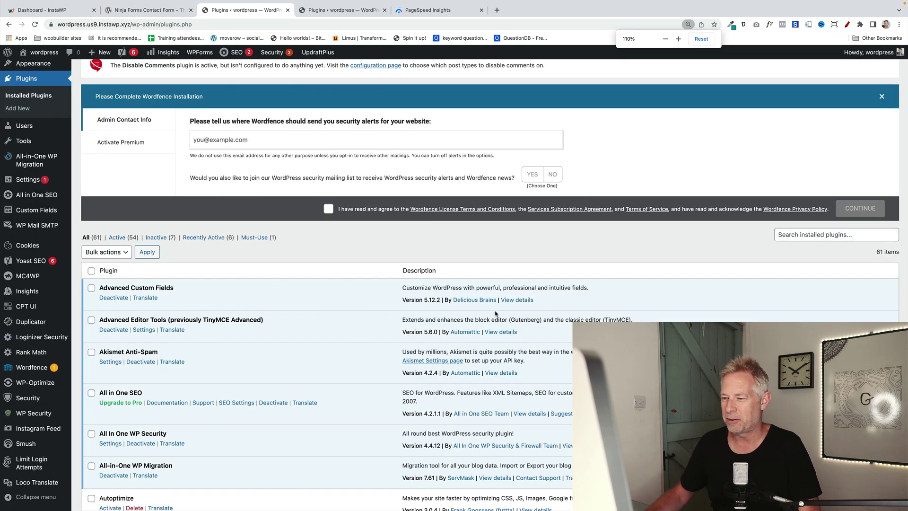
pyautogui.scroll(-20, 496, 313)
# Step: Re-run the PageSpeed test from the mobile view for a score of 45, then view desktop's 77
pyautogui.click(438, 16)
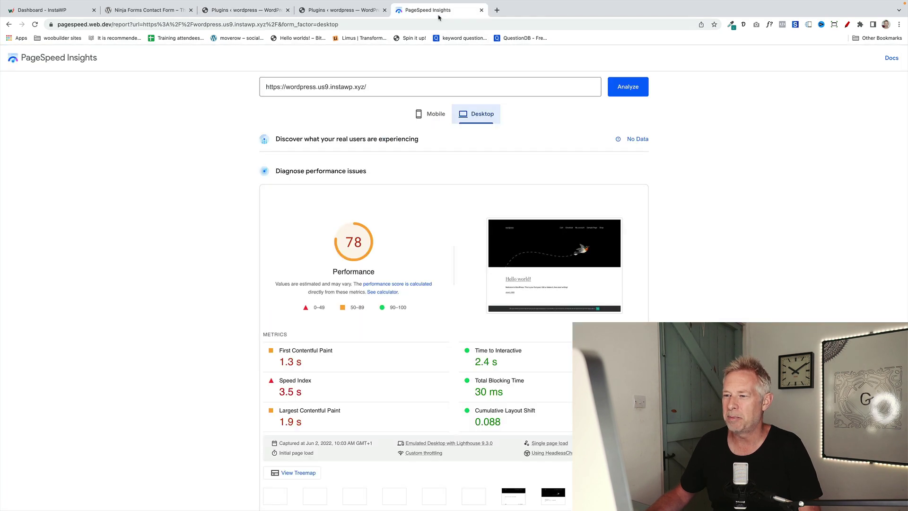
pyautogui.click(433, 112)
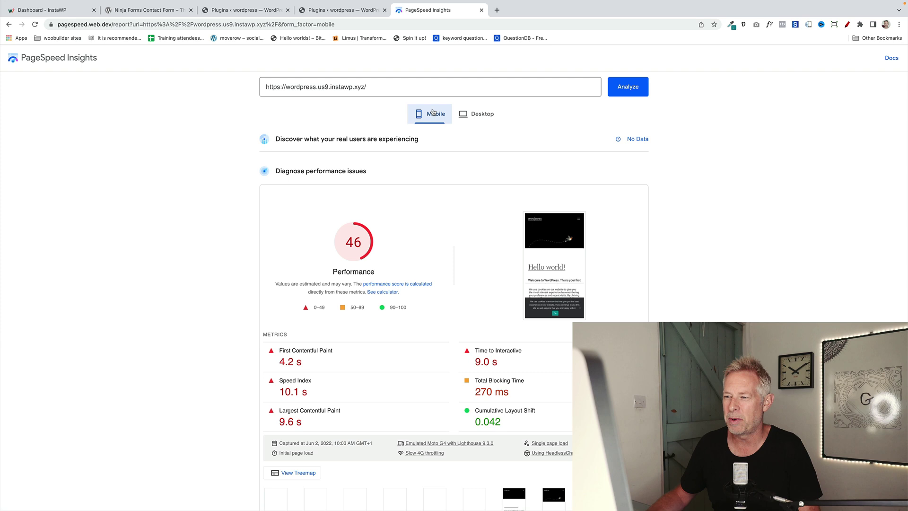
pyautogui.click(467, 115)
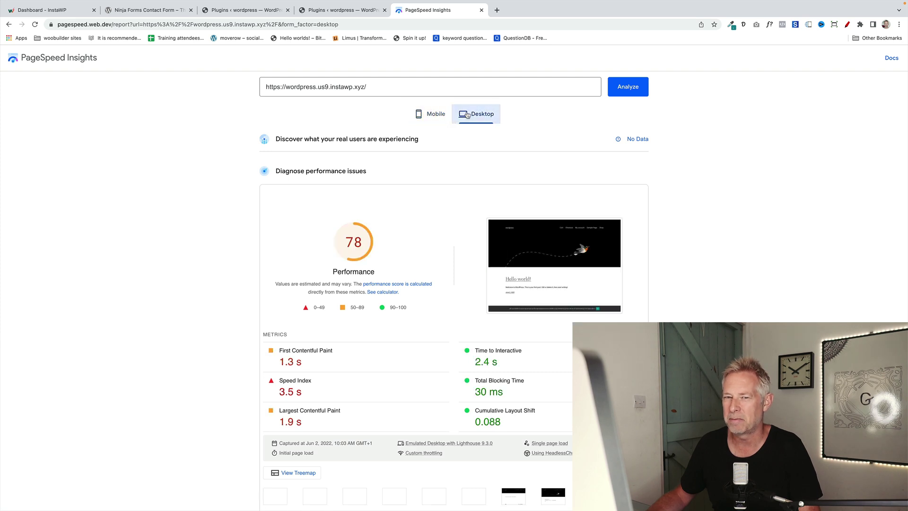
pyautogui.click(447, 116)
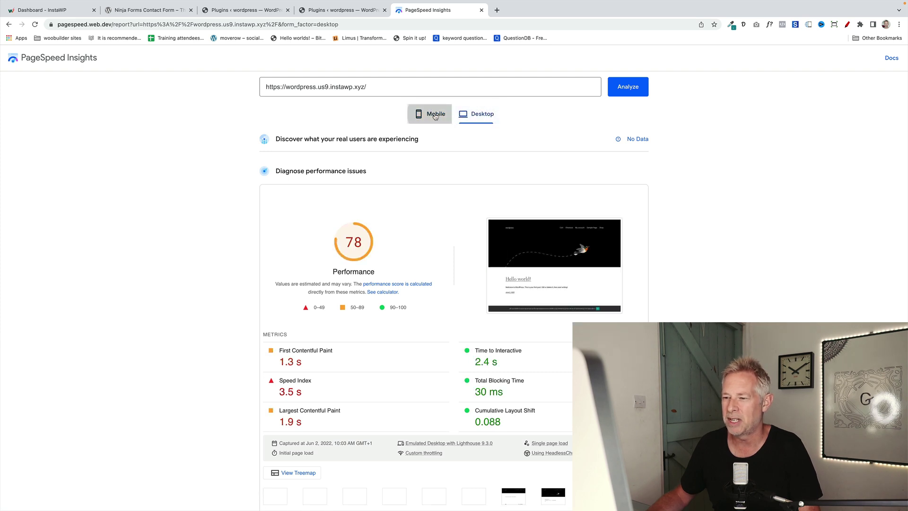
pyautogui.click(631, 91)
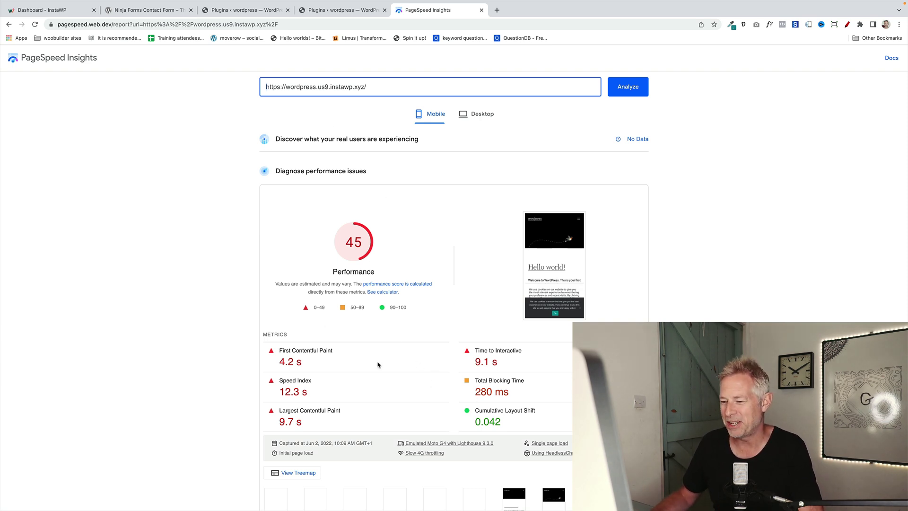
pyautogui.click(462, 118)
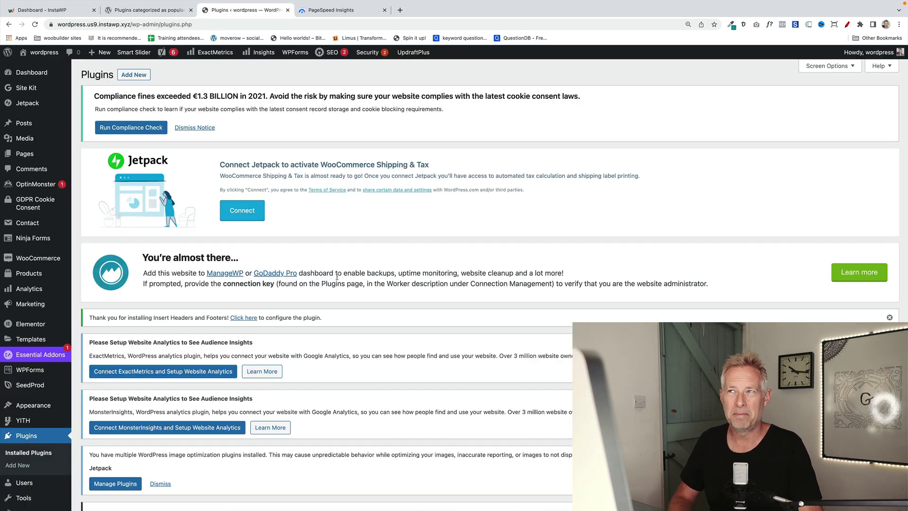
pyautogui.scroll(-10, 370, 320)
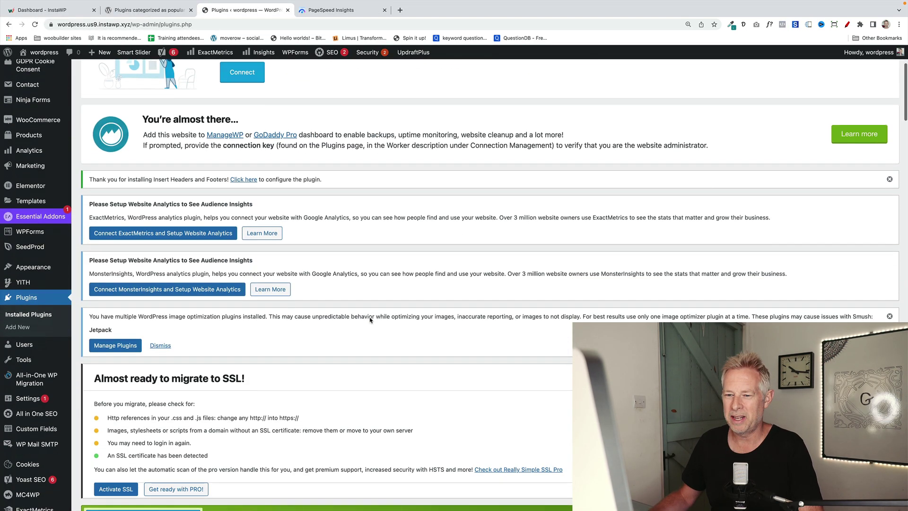
pyautogui.scroll(-13, 371, 320)
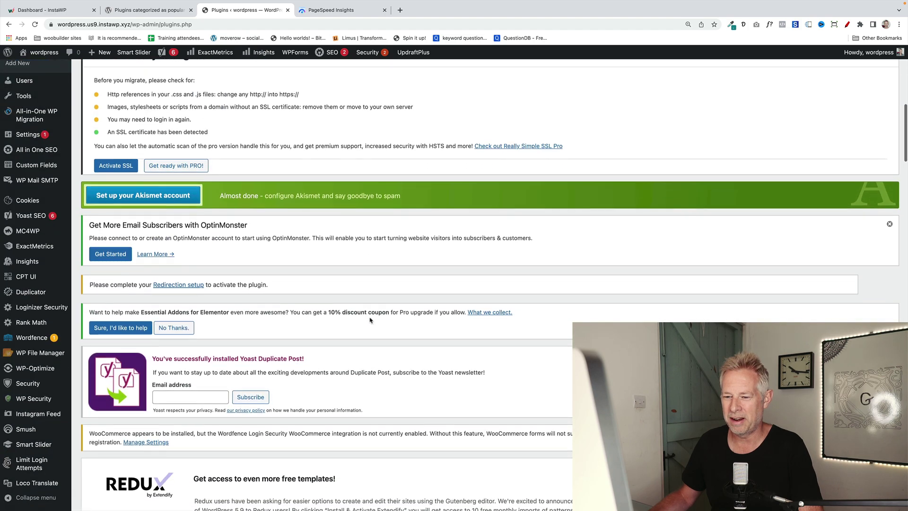
pyautogui.scroll(-15, 371, 320)
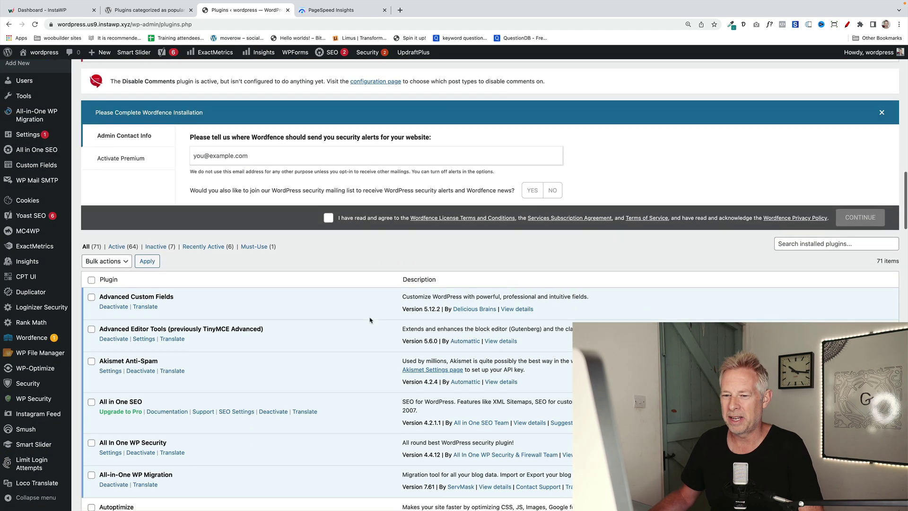
pyautogui.scroll(-20, 370, 320)
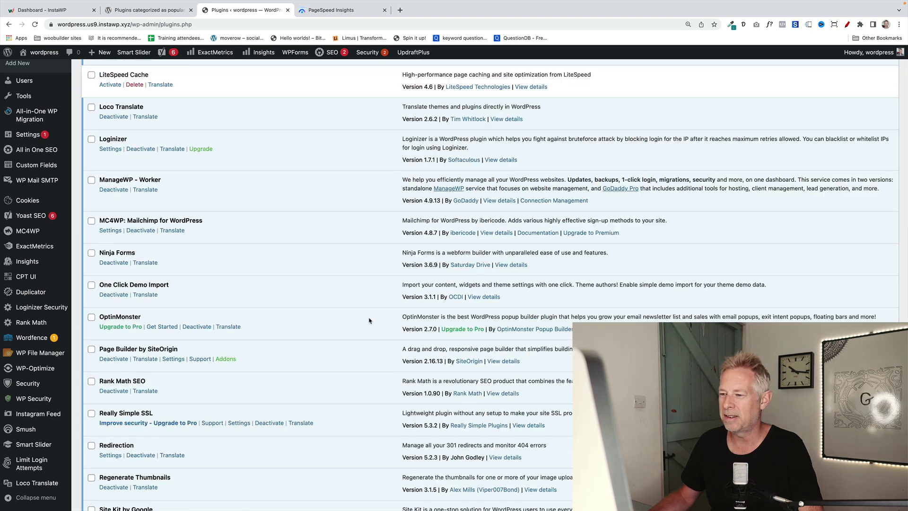
# Step: Re-run the PageSpeed Insights test after adding plugins and view the desktop results
pyautogui.click(331, 9)
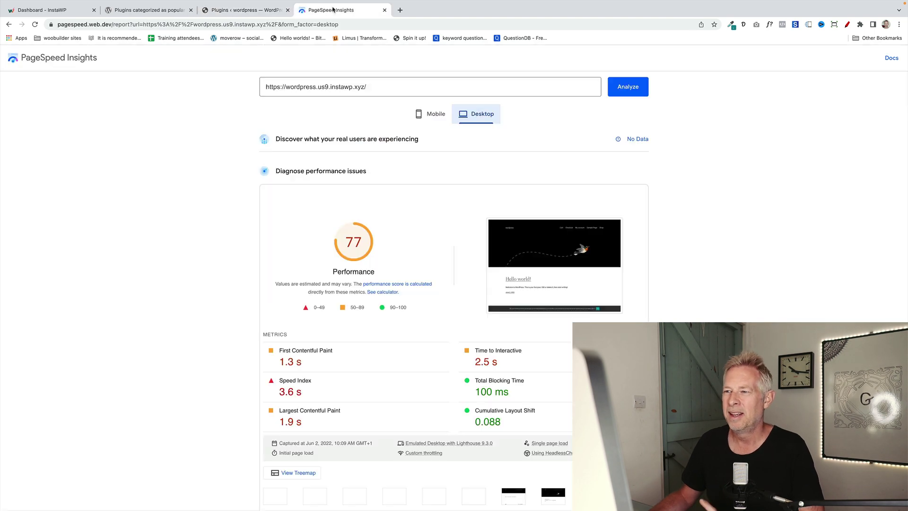
pyautogui.click(422, 117)
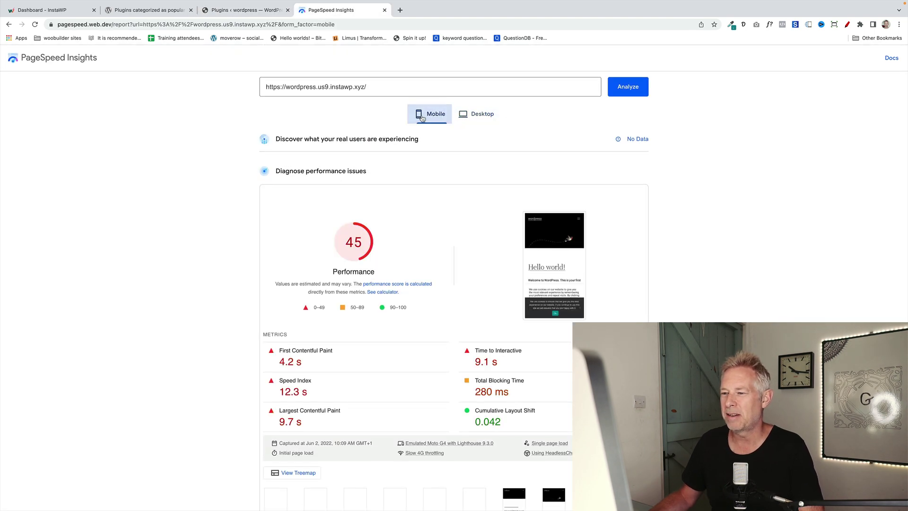
pyautogui.click(466, 120)
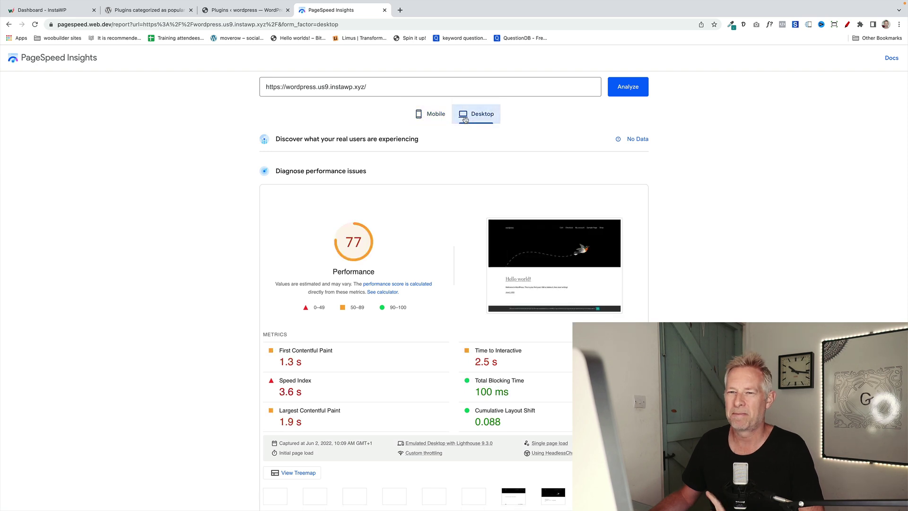
pyautogui.click(623, 90)
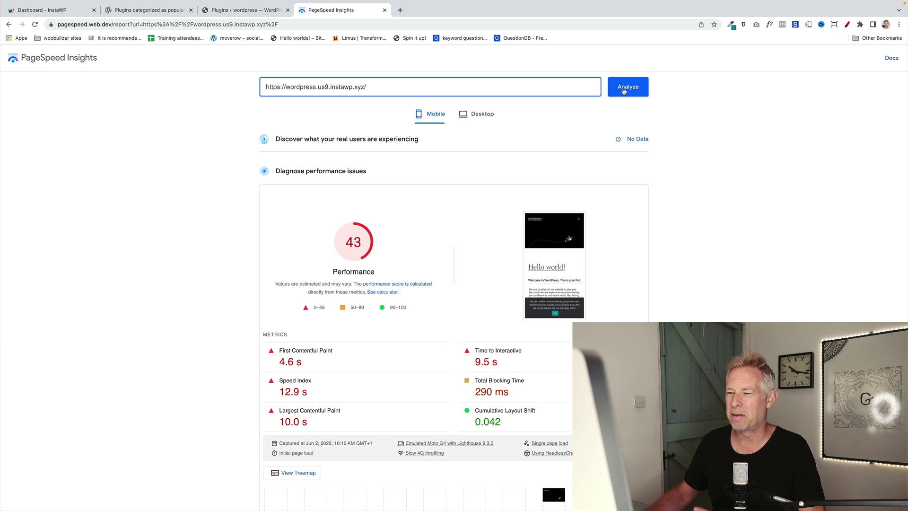
pyautogui.click(480, 114)
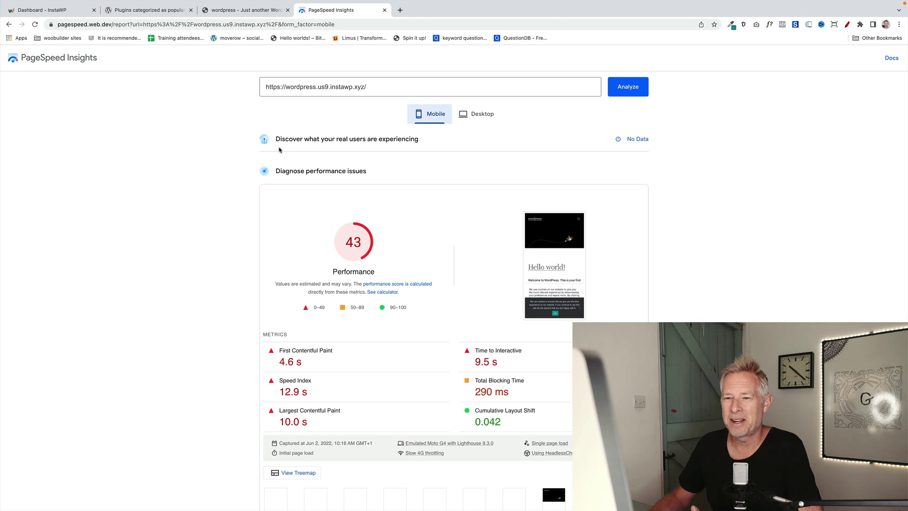
# Step: Run the test again from the mobile view, which scores the site 43
pyautogui.click(488, 122)
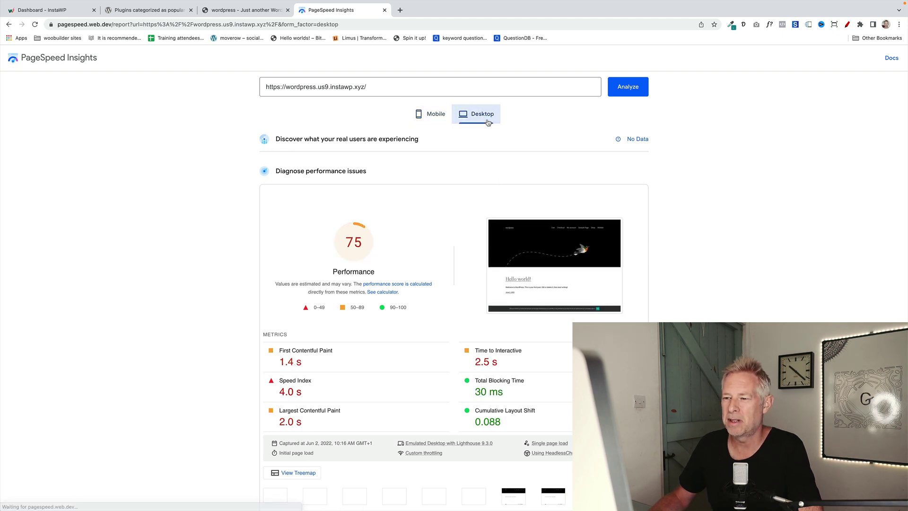
pyautogui.click(435, 118)
pyautogui.click(622, 90)
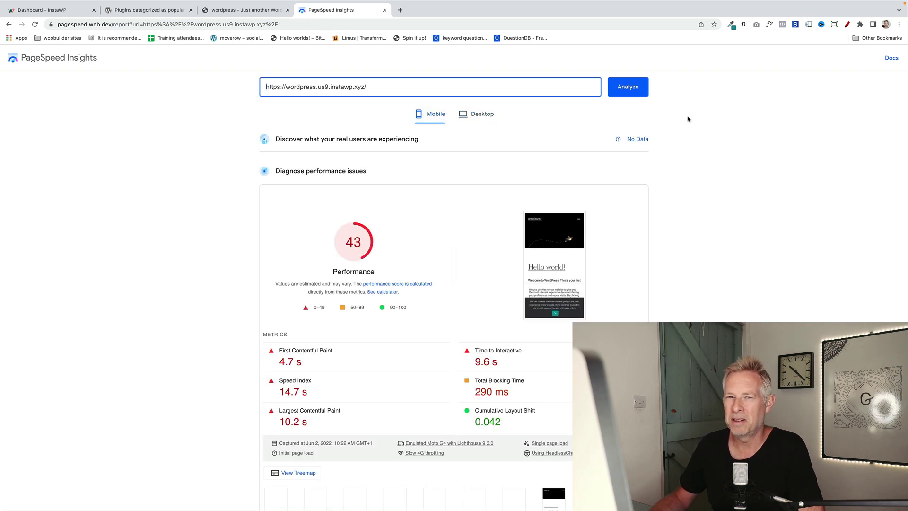
# Step: View the latest desktop score of 65 in PageSpeed Insights
pyautogui.click(481, 115)
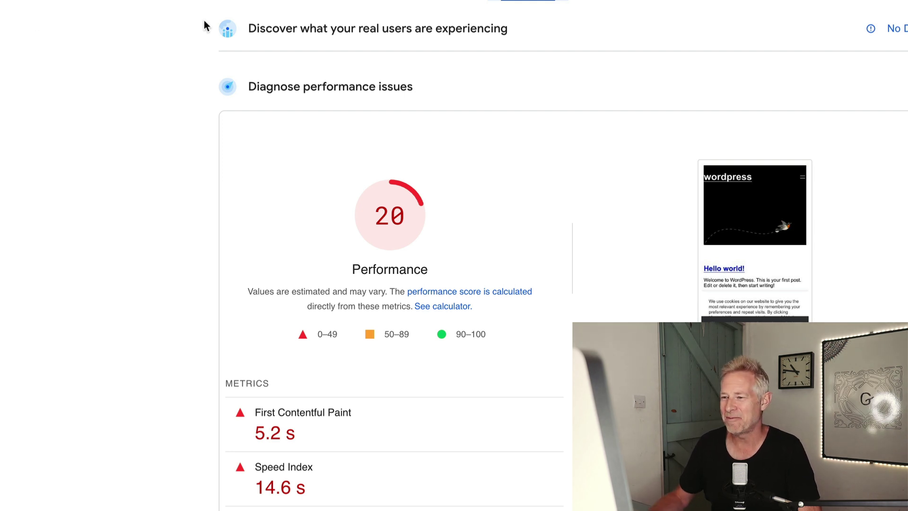
# Step: View the desktop score of 70 in PageSpeed Insights
pyautogui.click(619, 0)
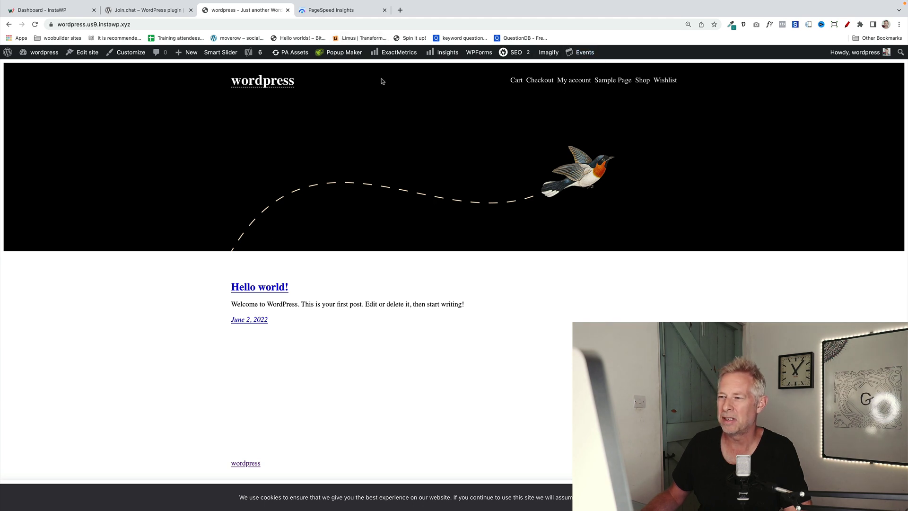
# Step: Re-run the PageSpeed test for scores of 46 on mobile and 66 on desktop
pyautogui.click(355, 14)
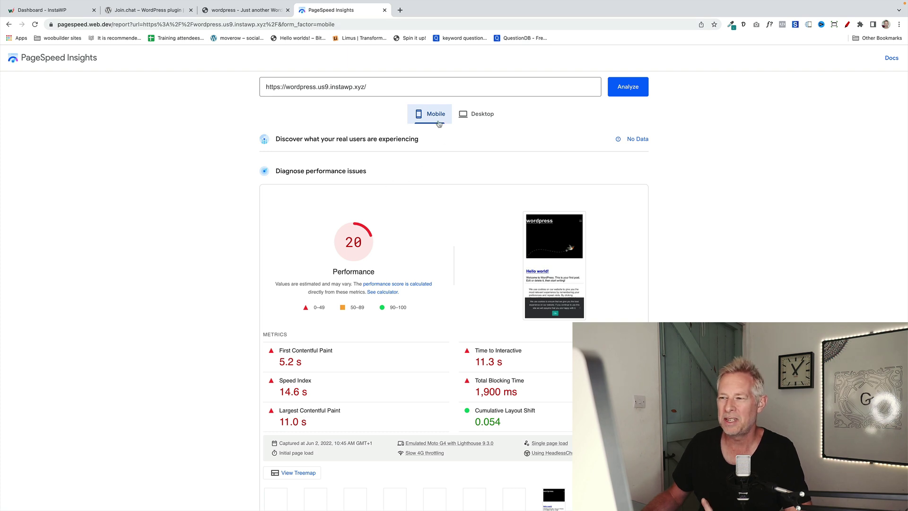
pyautogui.click(465, 117)
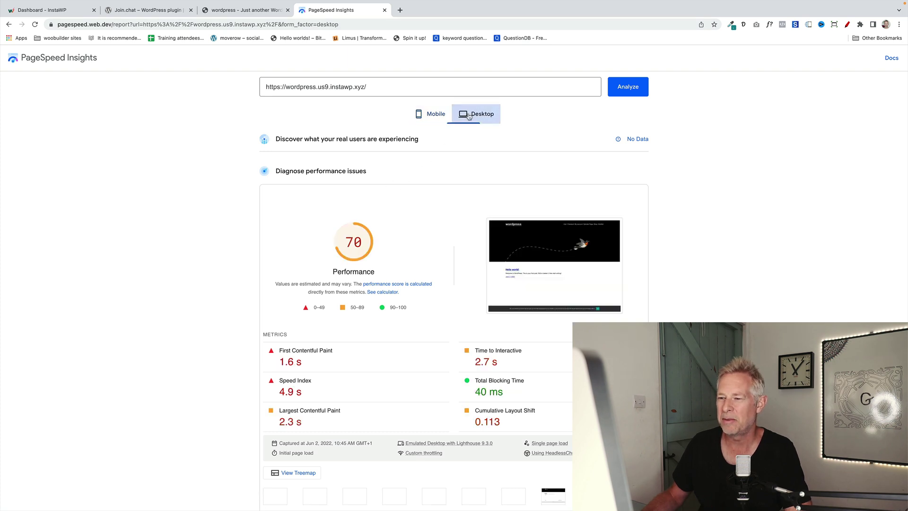
pyautogui.click(416, 116)
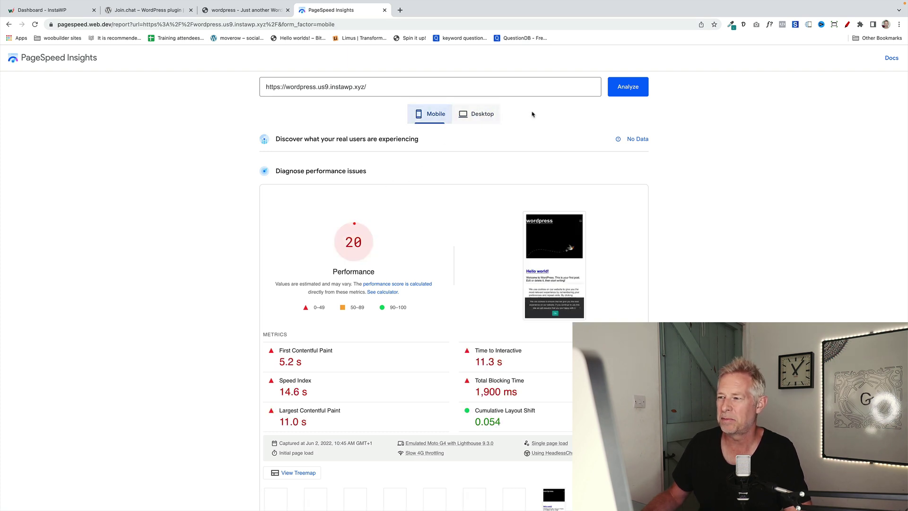
pyautogui.click(624, 88)
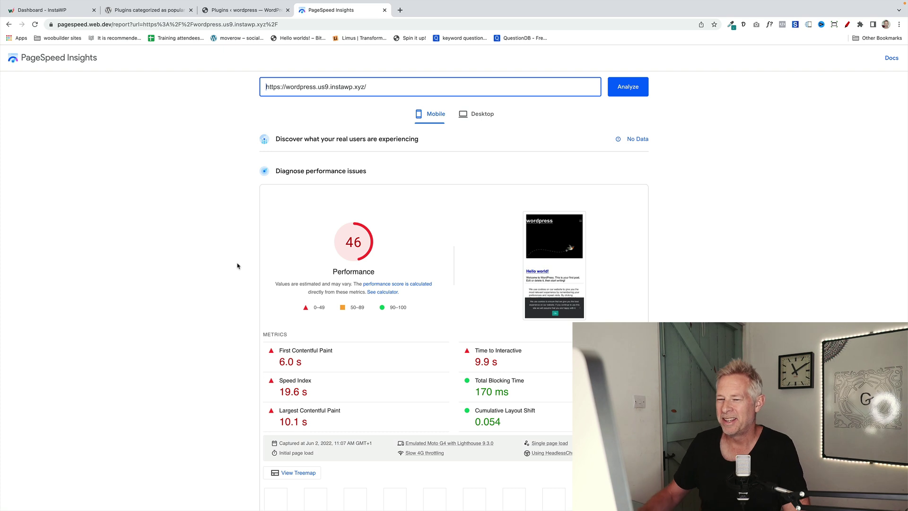
pyautogui.click(468, 116)
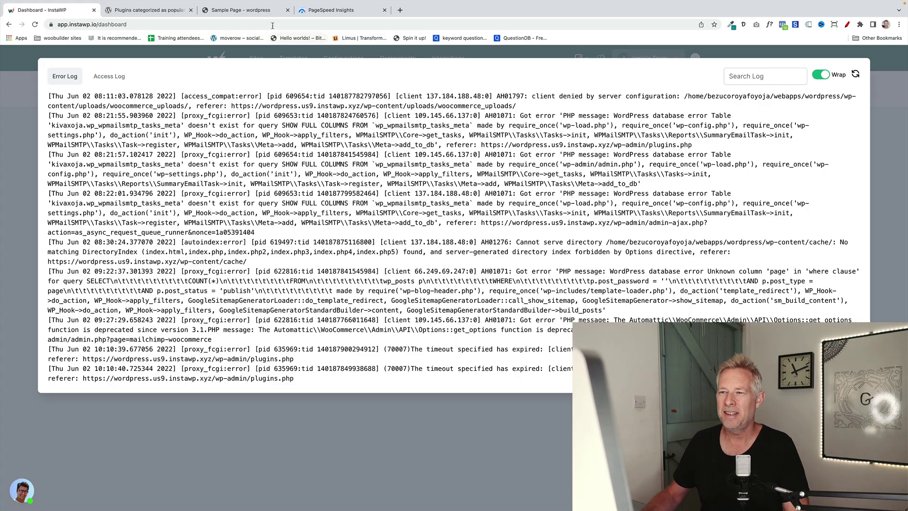
# Step: On the Sample Page, select the opening paragraphs, then load the home page, which returns 503
pyautogui.click(259, 14)
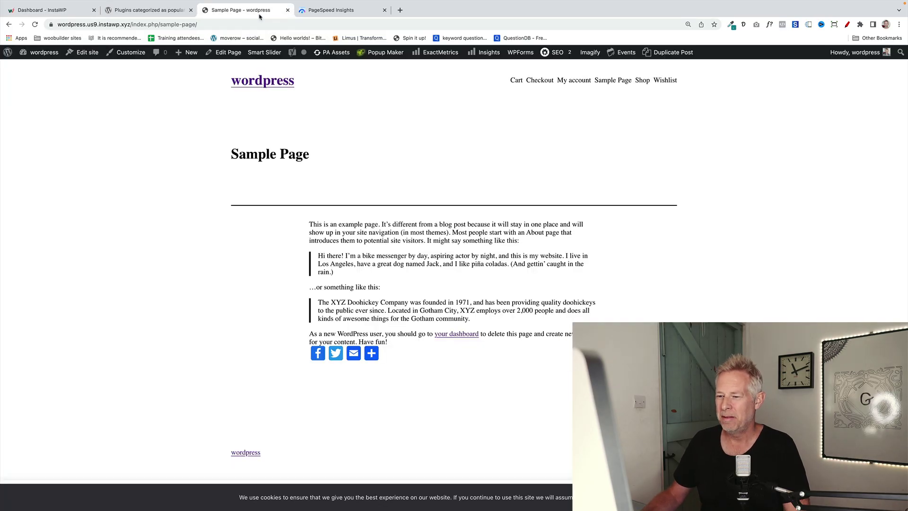
pyautogui.moveTo(328, 222); pyautogui.dragTo(439, 288)
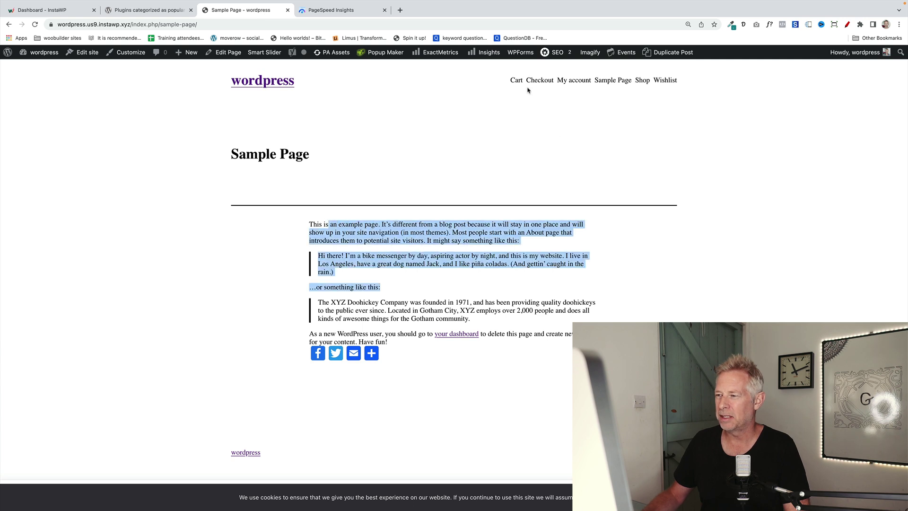
pyautogui.click(262, 81)
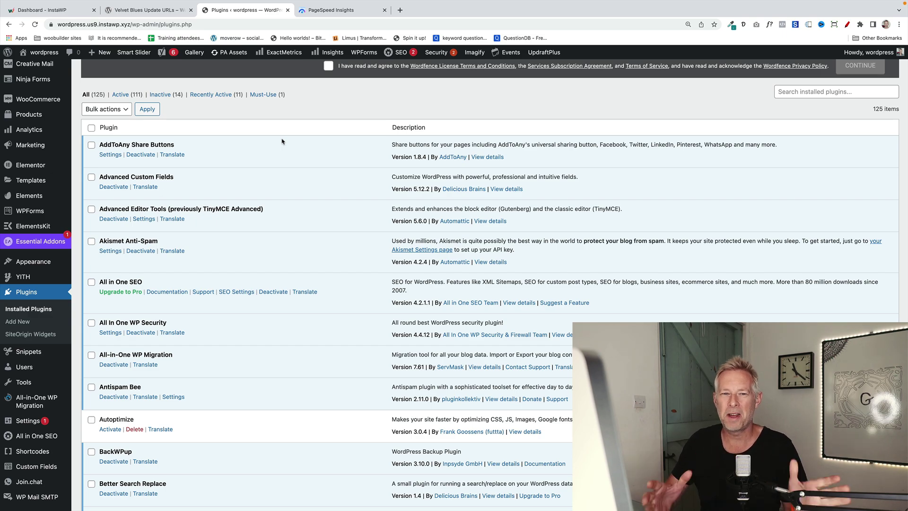
# Step: Scroll the 125-plugin list, then view the new desktop score of 65 in PageSpeed Insights
pyautogui.scroll(-15, 297, 265)
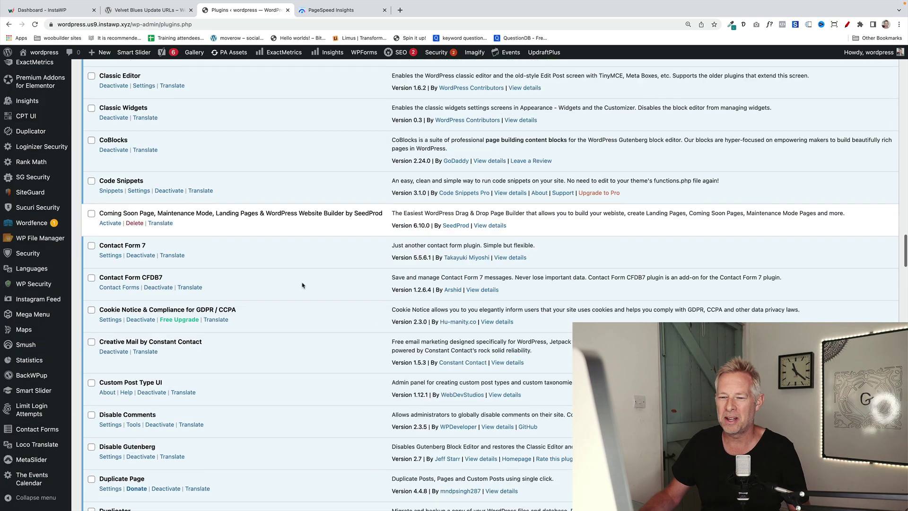
pyautogui.scroll(-8, 303, 285)
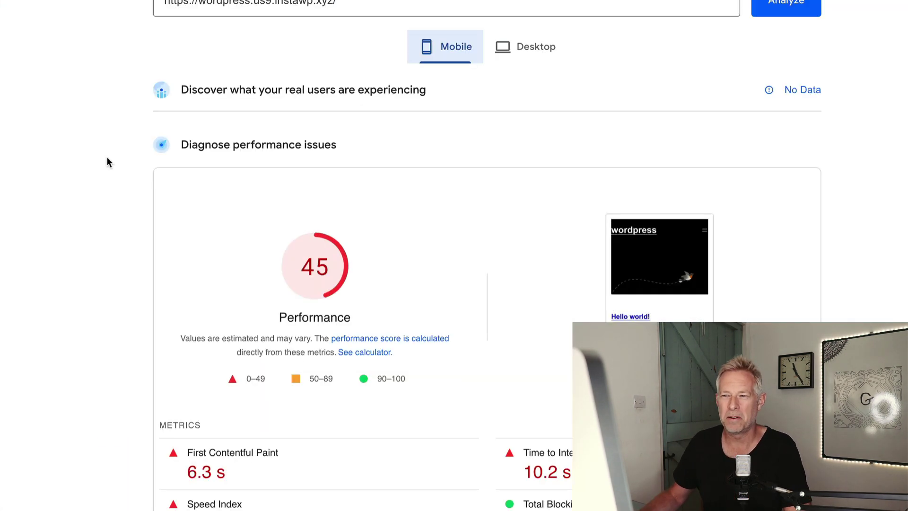
pyautogui.click(507, 57)
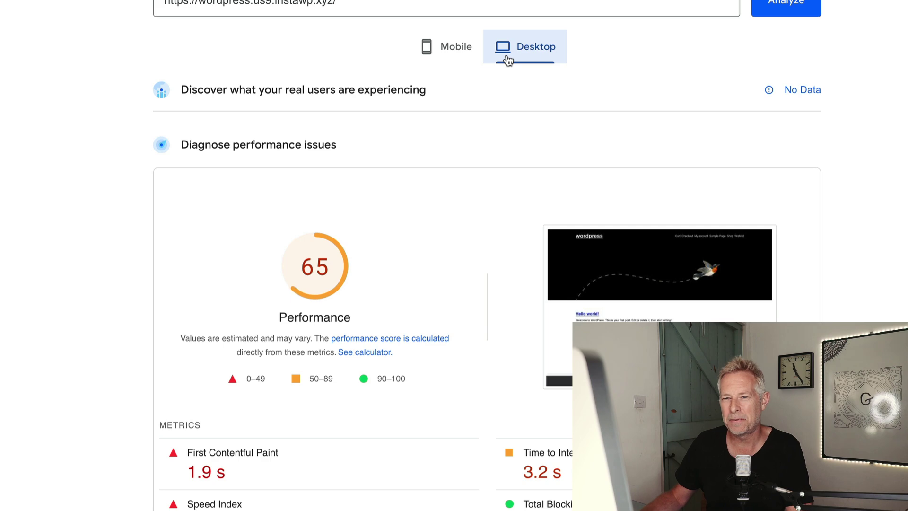